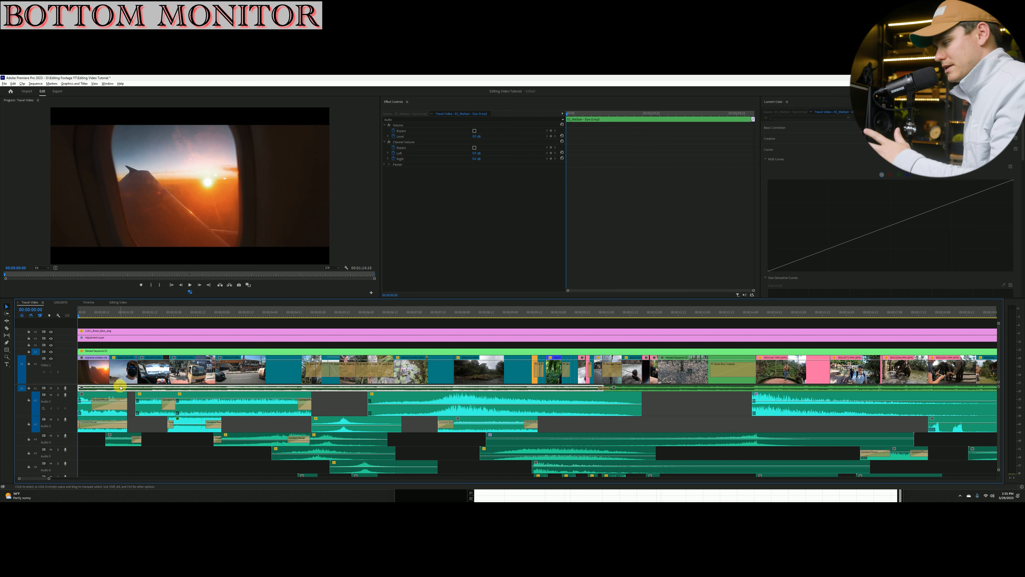
Play and scrub the opening of the travel sequence, from the airplane window clip into the airport clip
left_click(92, 312)
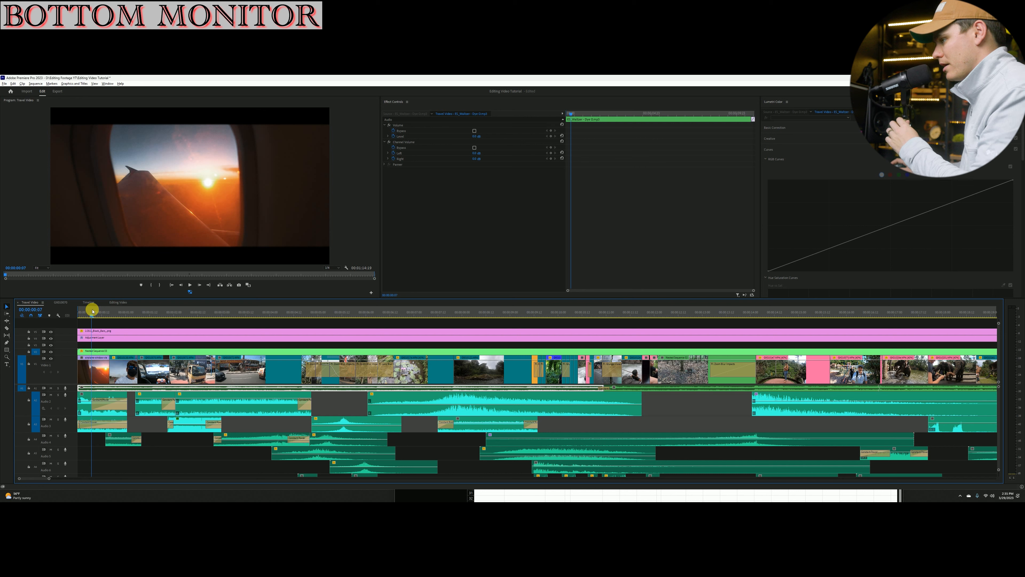
key("space")
left_click(99, 316)
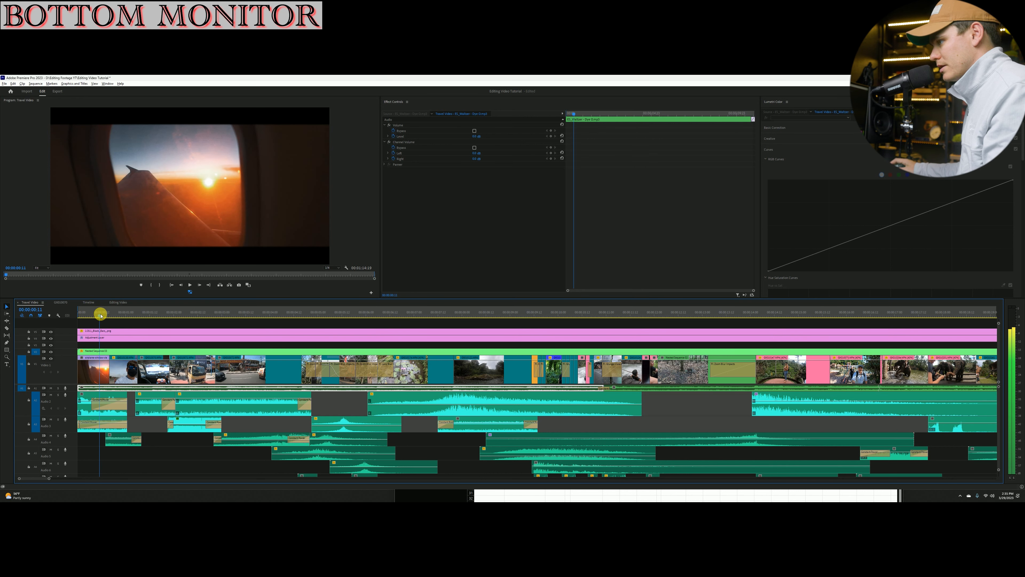
left_click_drag(101, 315, 119, 312)
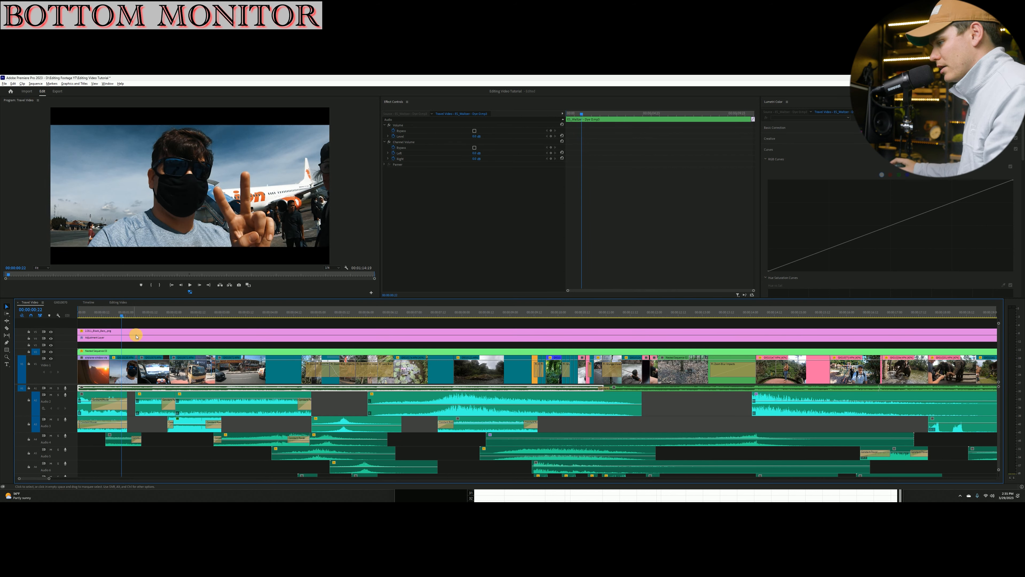
left_click_drag(124, 316, 128, 316)
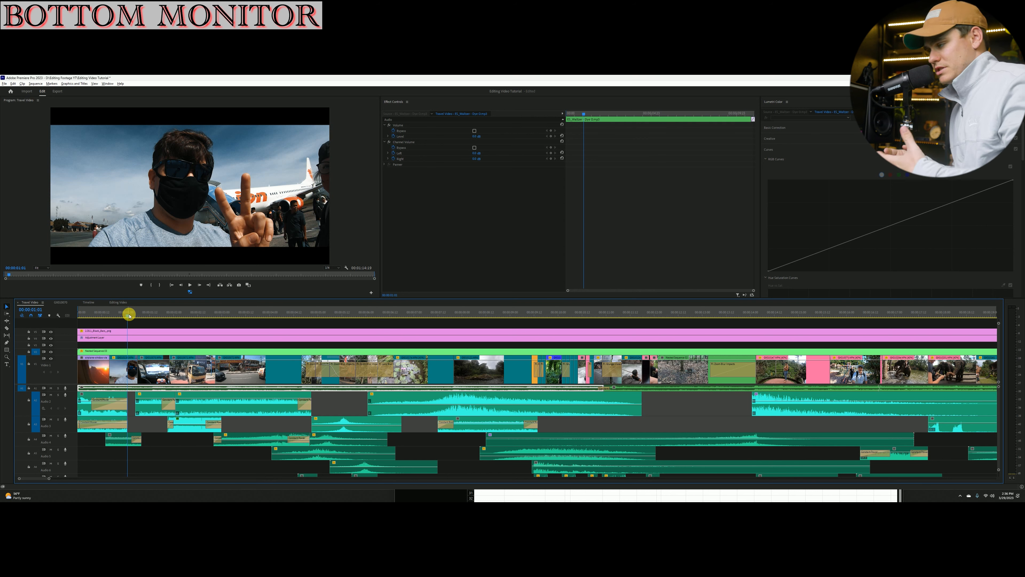
Move ahead to the zoom blur transition at 00:00:04:20 and examine its settings
left_click_drag(128, 316, 302, 313)
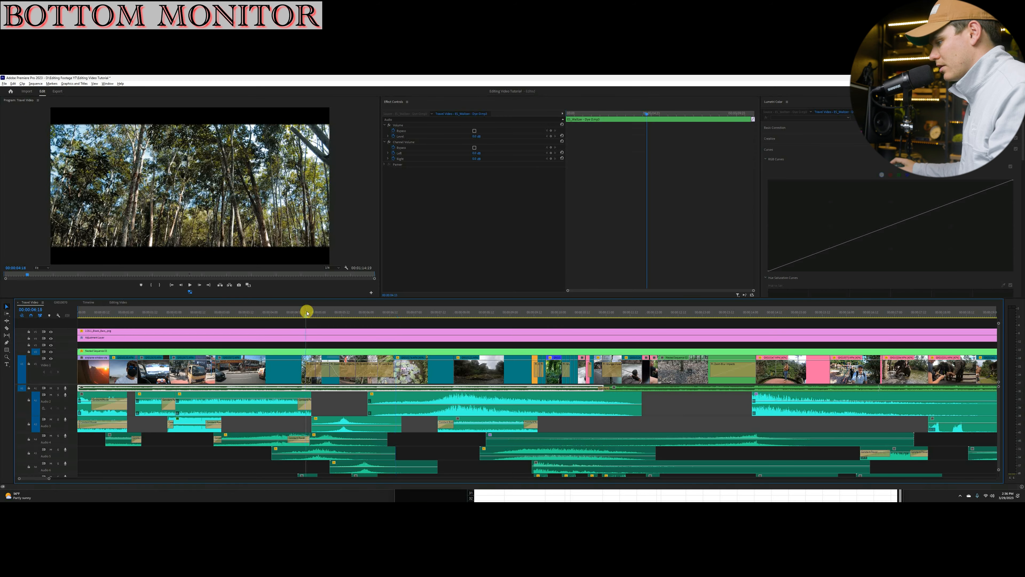
left_click_drag(308, 312, 310, 311)
left_click(311, 367)
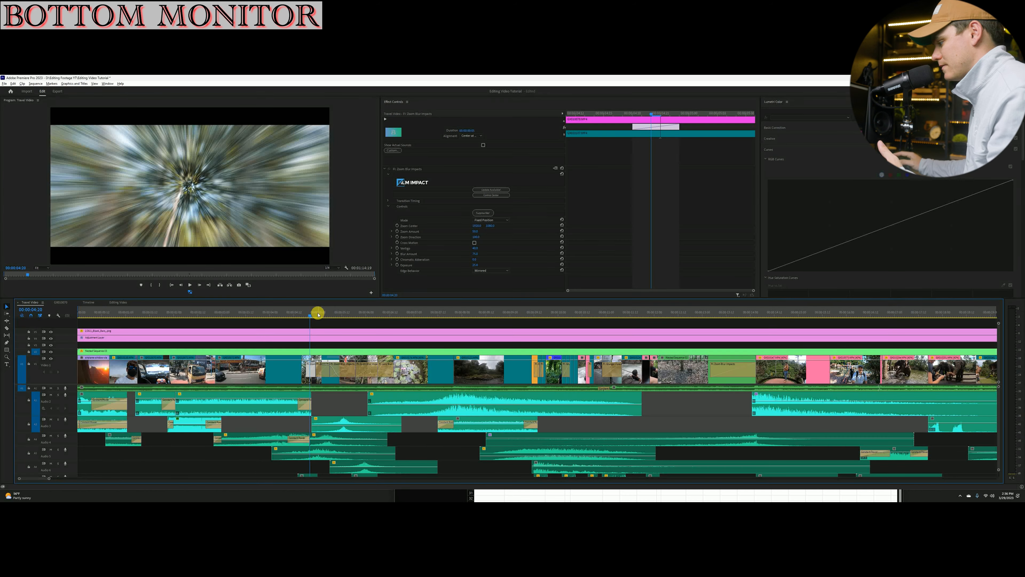
Select the water lily clip and examine its Rotation and Time Remapping speed settings
left_click_drag(310, 315, 429, 312)
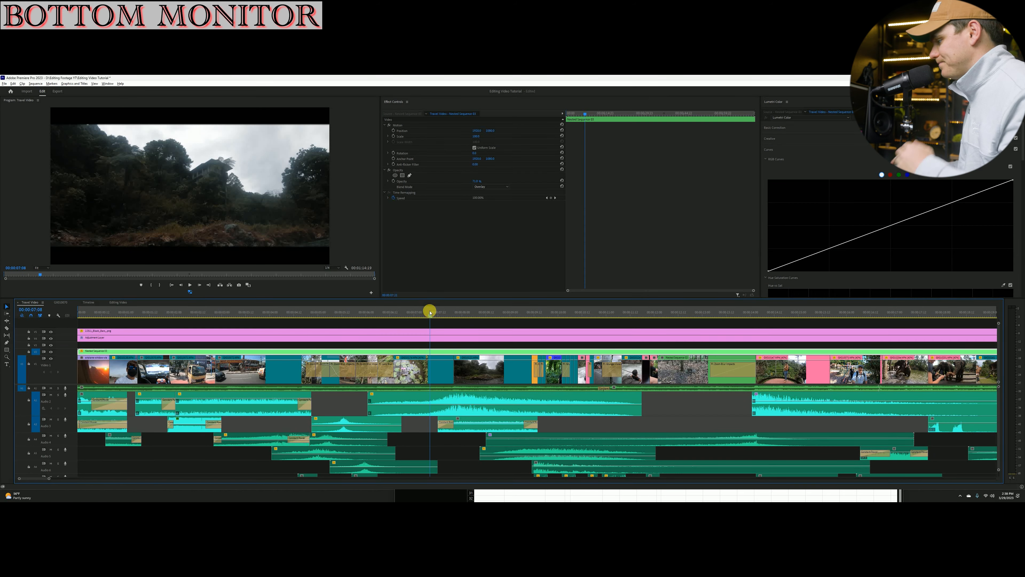
left_click(416, 365)
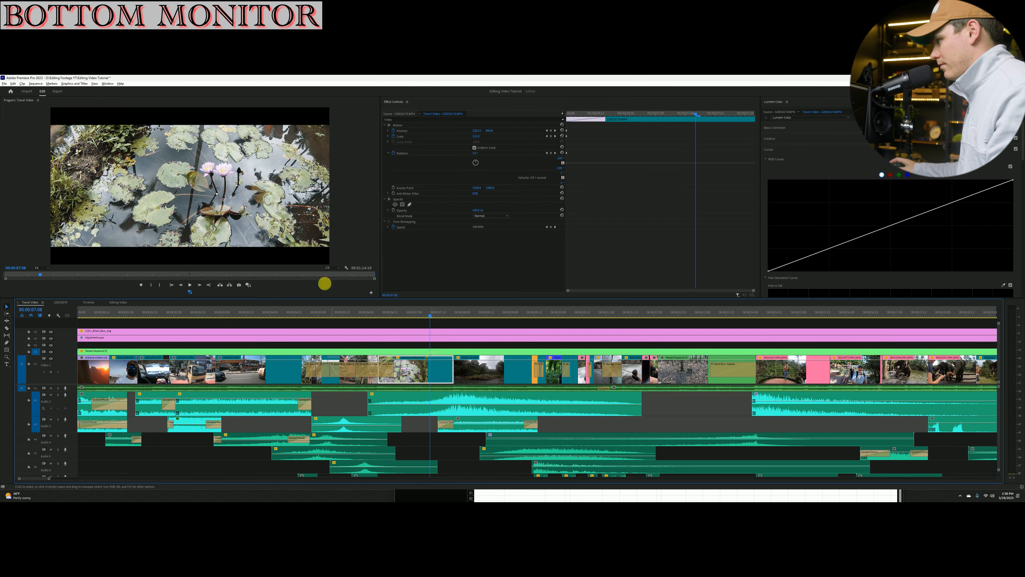
left_click(478, 153)
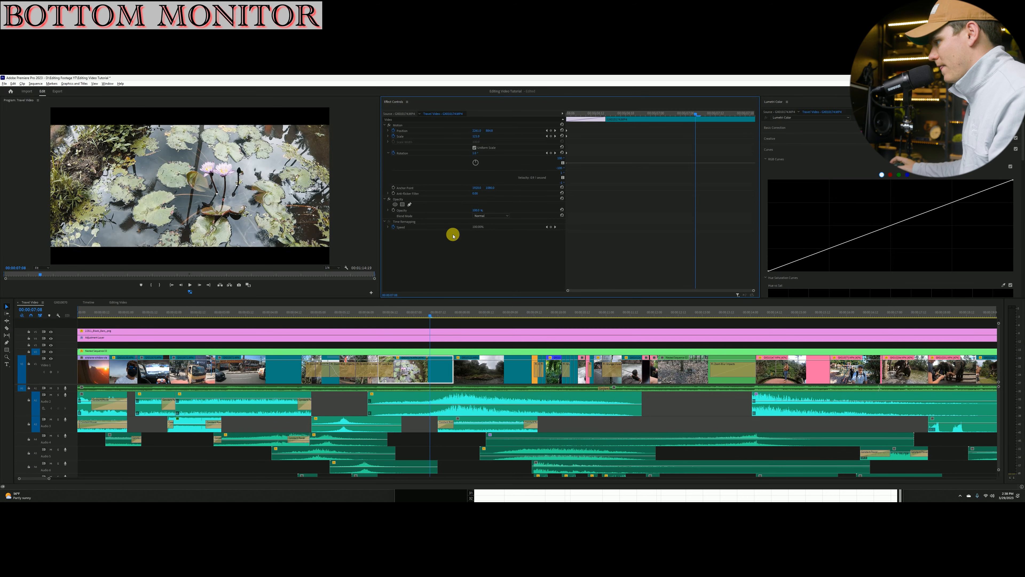
left_click(434, 375)
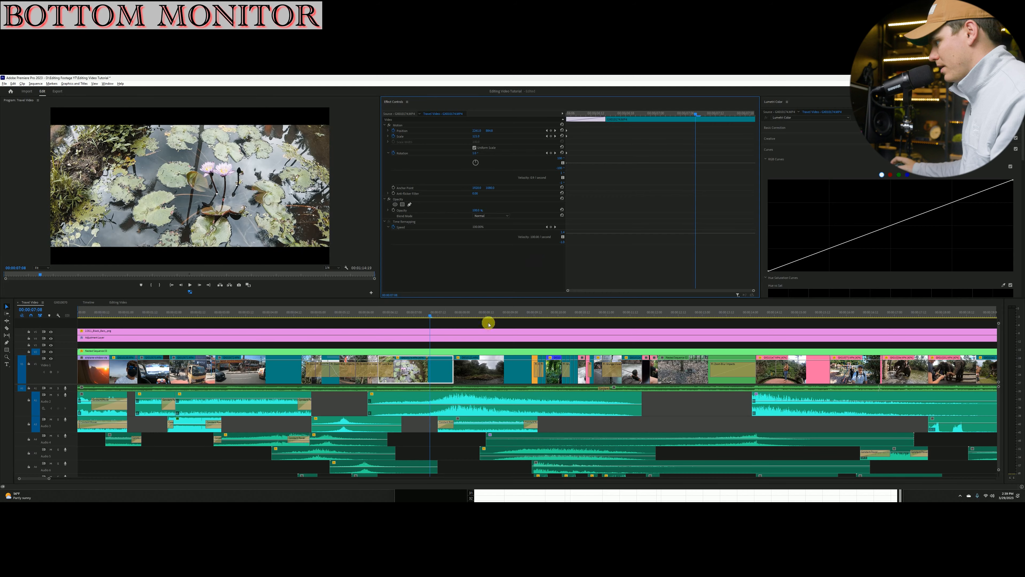
left_click(424, 356)
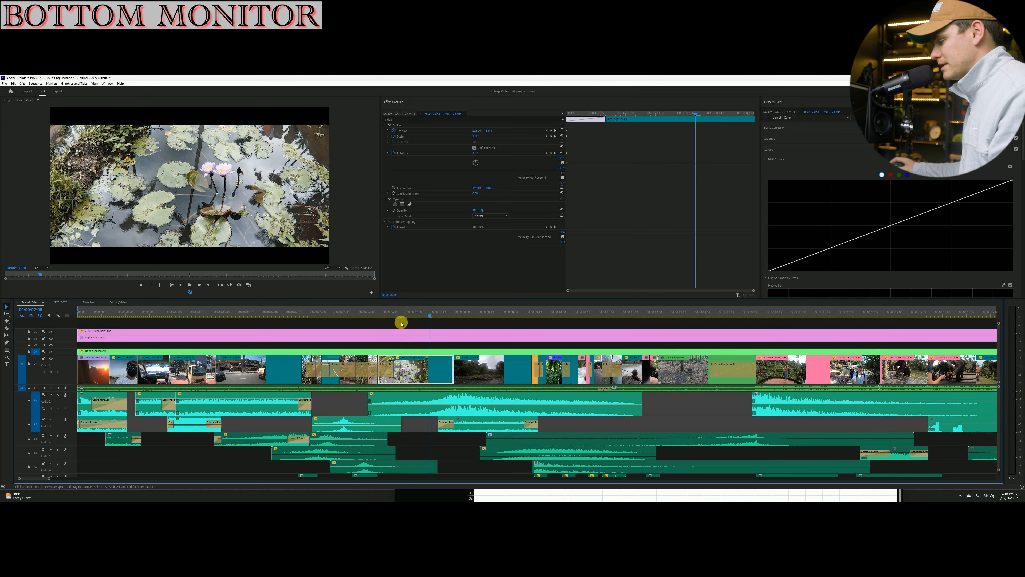
Move ahead to the jungle hiking clip and play the sequence from there
left_click_drag(401, 315, 451, 310)
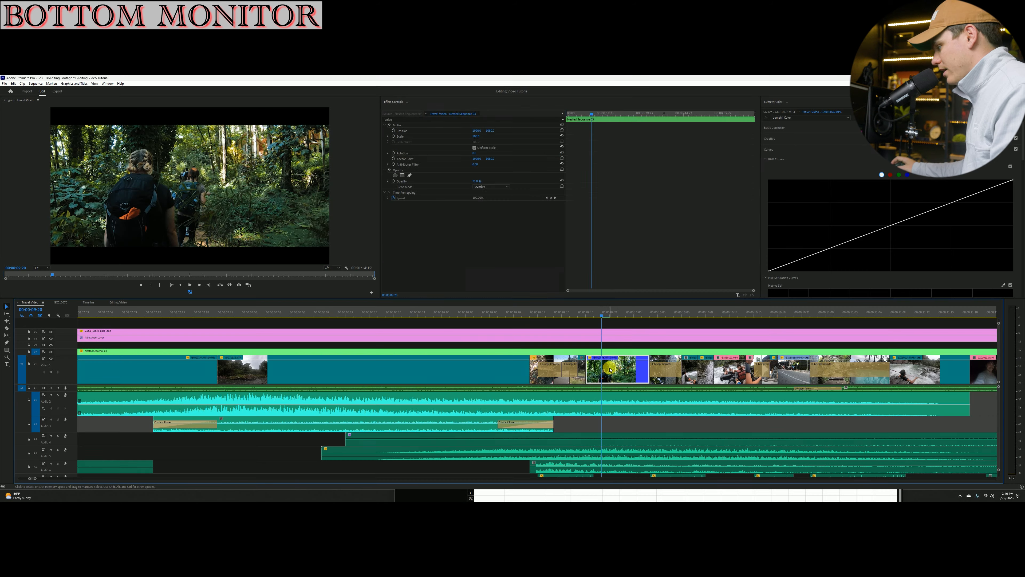
left_click(614, 361)
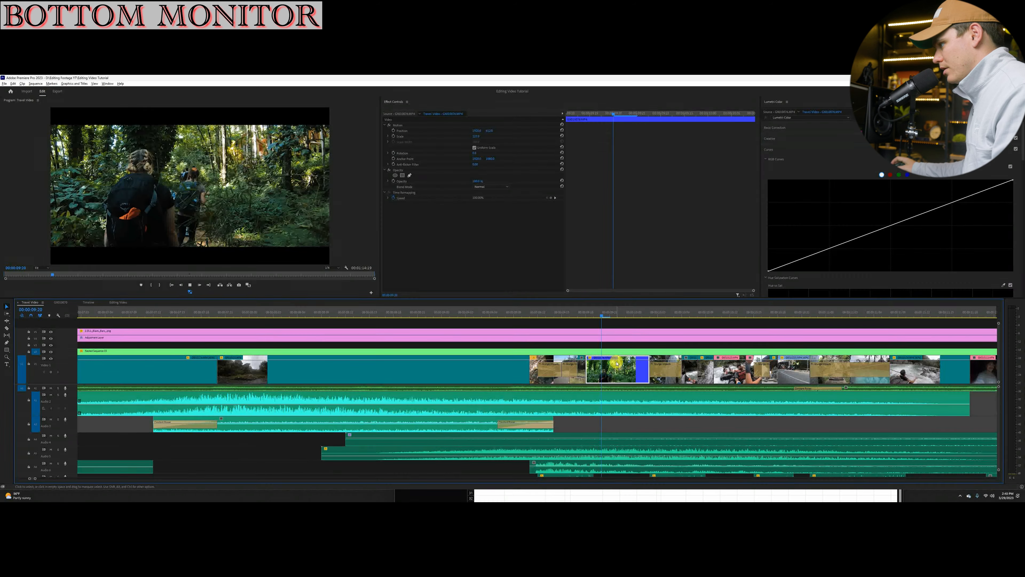
key("space")
left_click(673, 321)
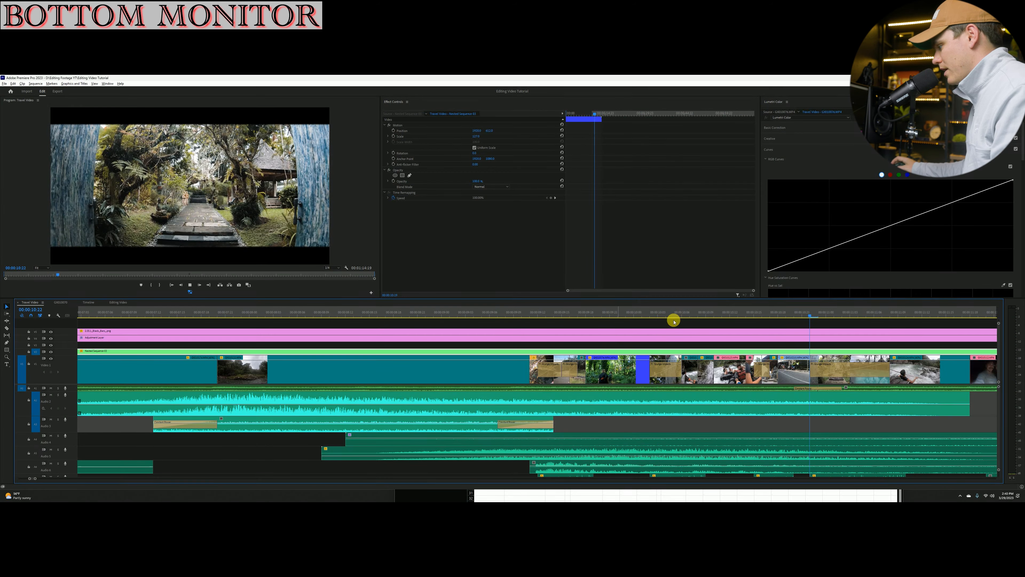
Play the sequence from just after the hiking clip, past the elephant clip, to the zoom blur before the rice terrace clip
left_click(635, 314)
key("minus")
key("minus")
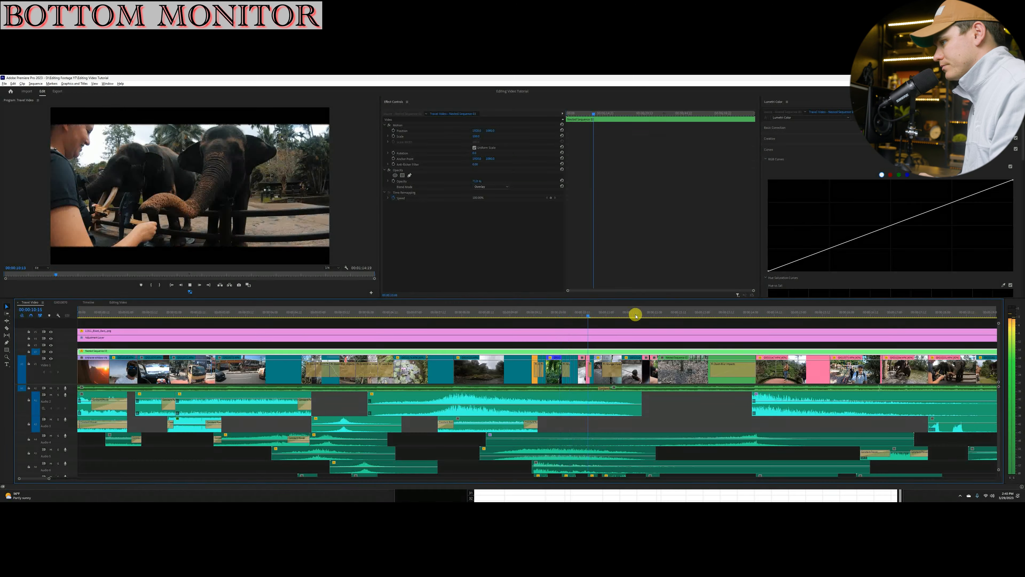
key("space")
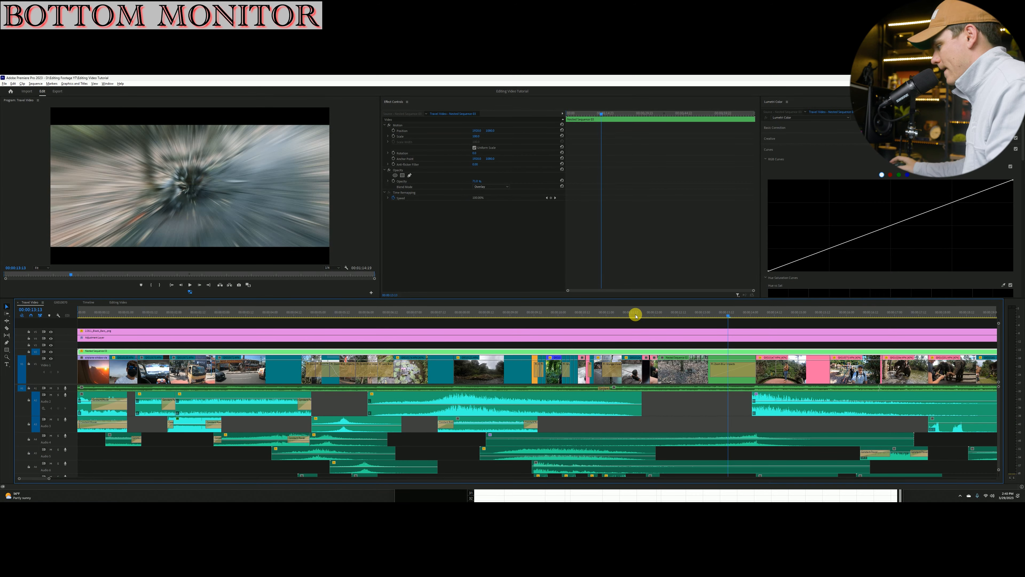
Replay the stretch leading through the zoom blur transition into the rice terrace clip
left_click_drag(633, 316, 668, 314)
key("space")
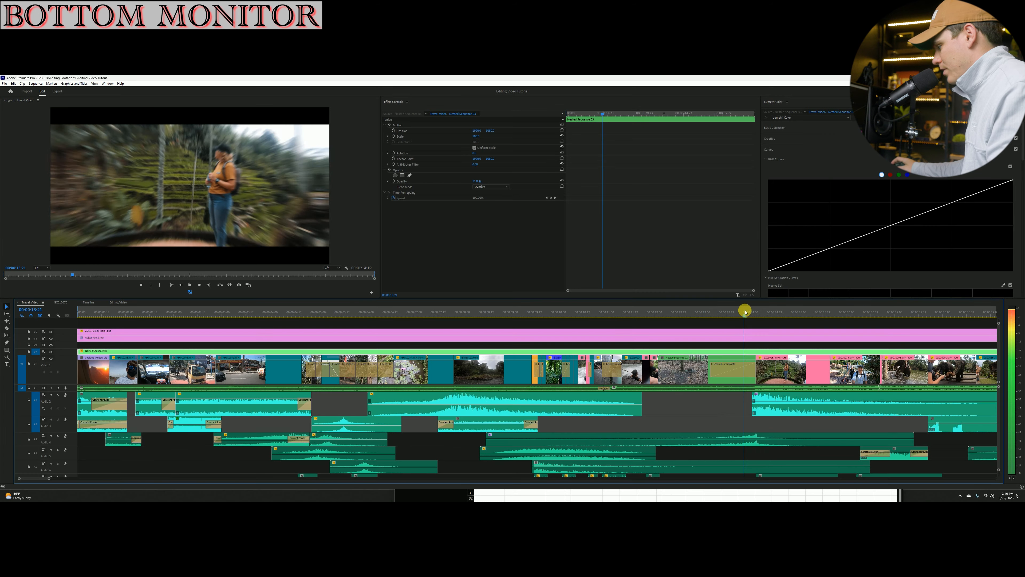
key("space")
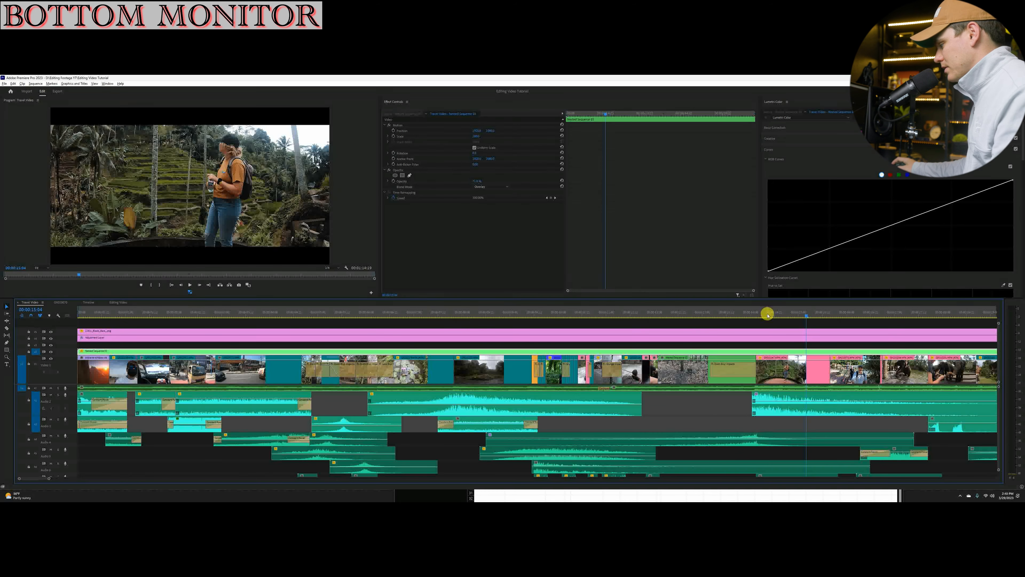
Scrub through the rice terrace clip and examine its Position and Scale keyframes at the clip's start
left_click(765, 316)
left_click_drag(764, 316, 810, 310)
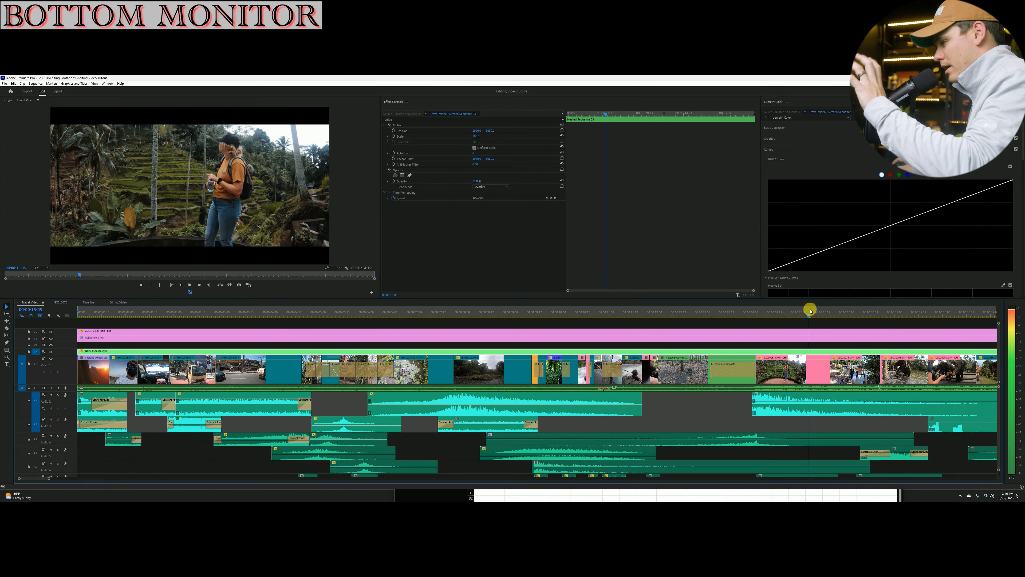
left_click_drag(810, 310, 778, 311)
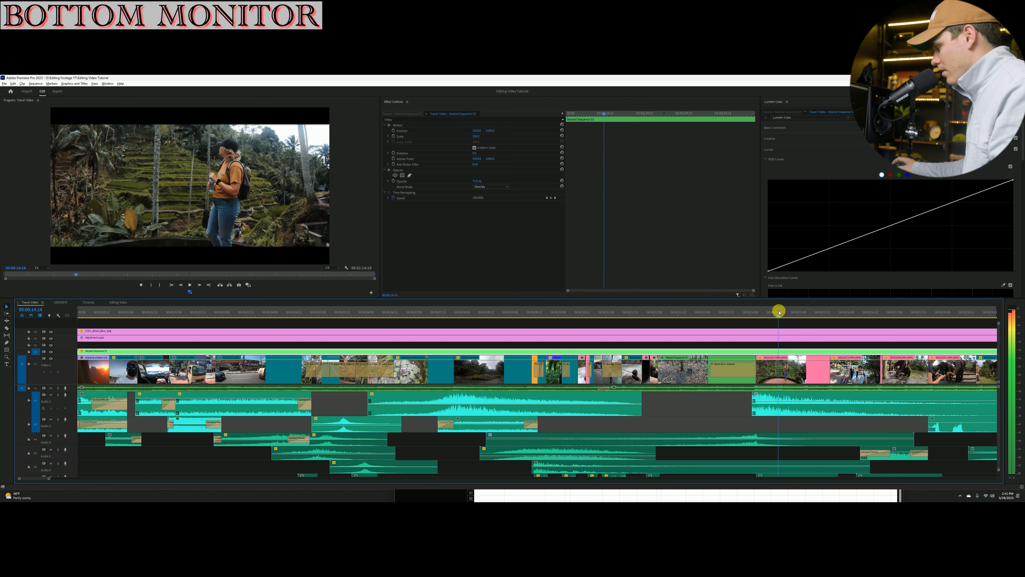
left_click(780, 372)
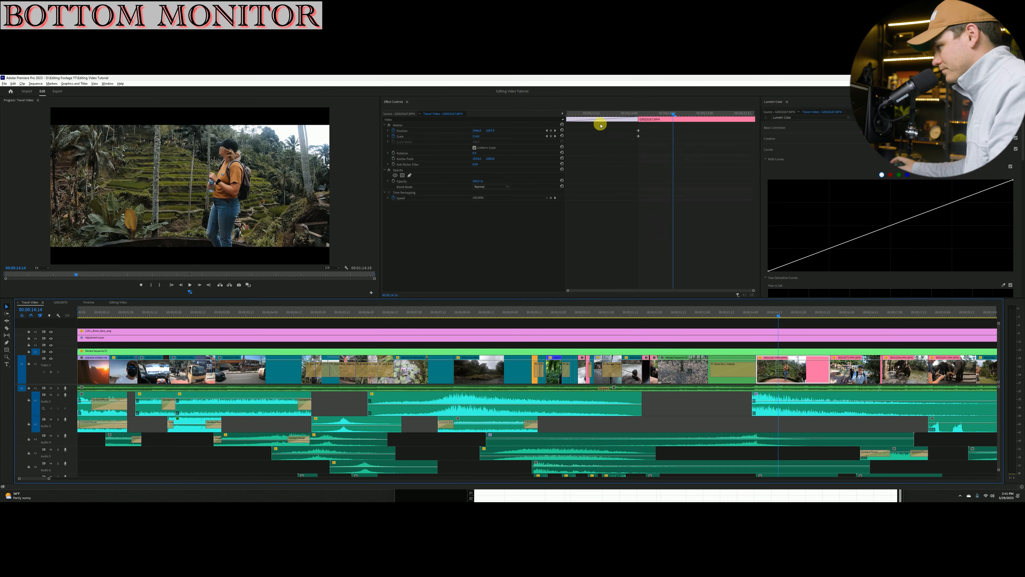
left_click(639, 115)
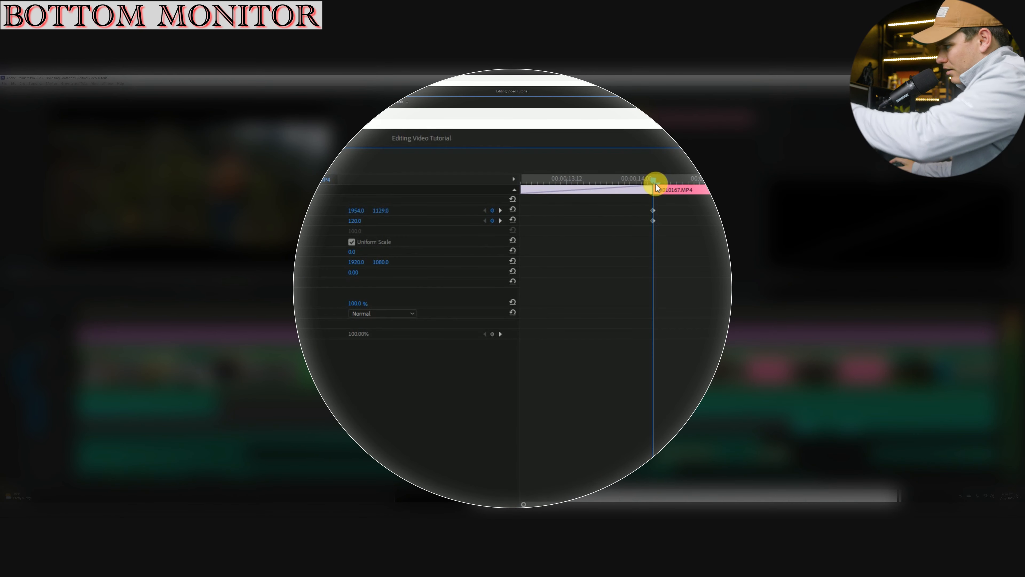
Play the rice terrace clip from its first frame to review the keyframed motion
key("space")
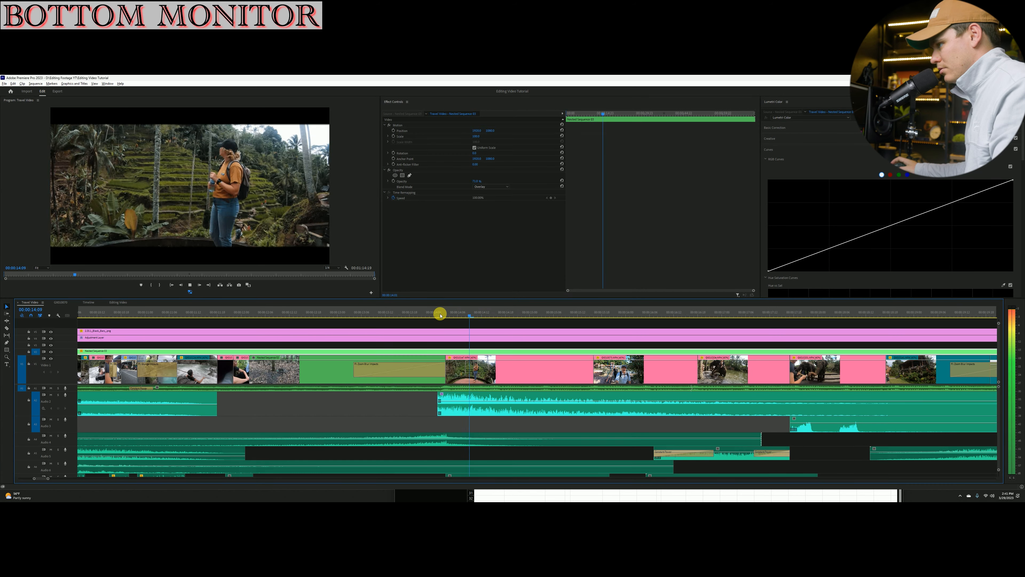
key("space")
left_click_drag(456, 314, 448, 317)
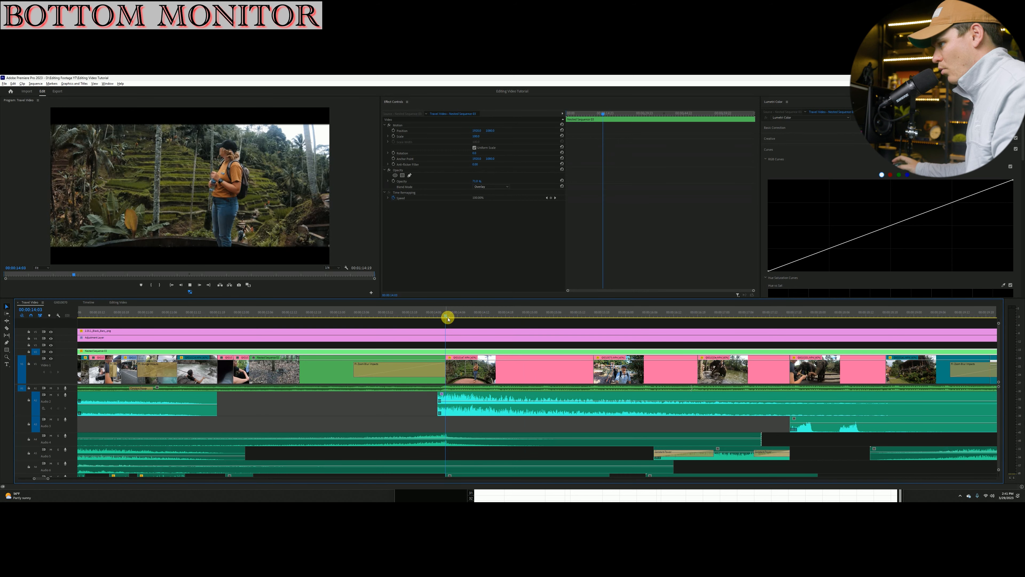
key("space")
left_click(448, 318)
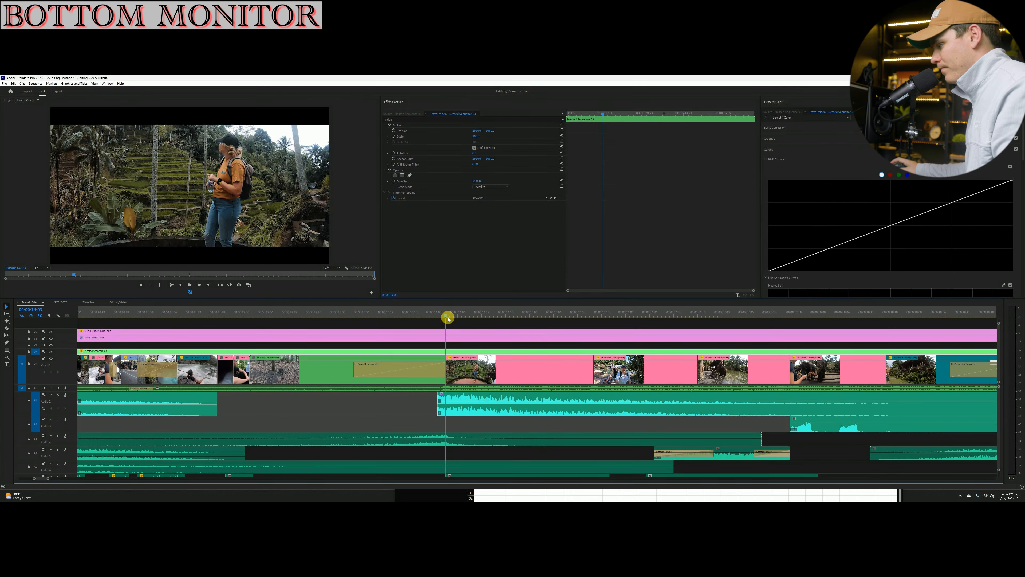
Remove the rice terrace clip's Position and Scale keyframes and play the clip without them
left_click(502, 373)
left_click(393, 136)
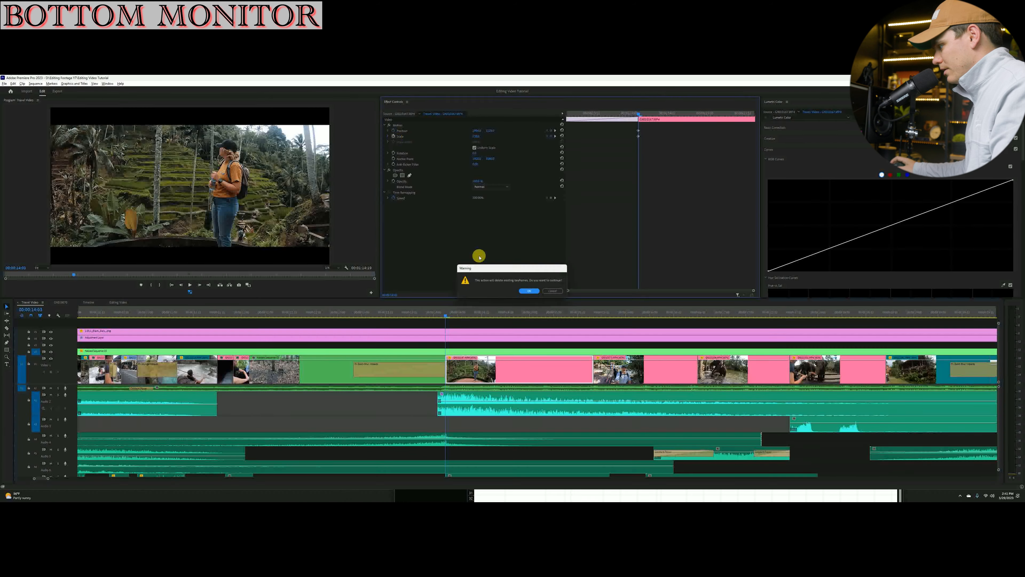
left_click(530, 292)
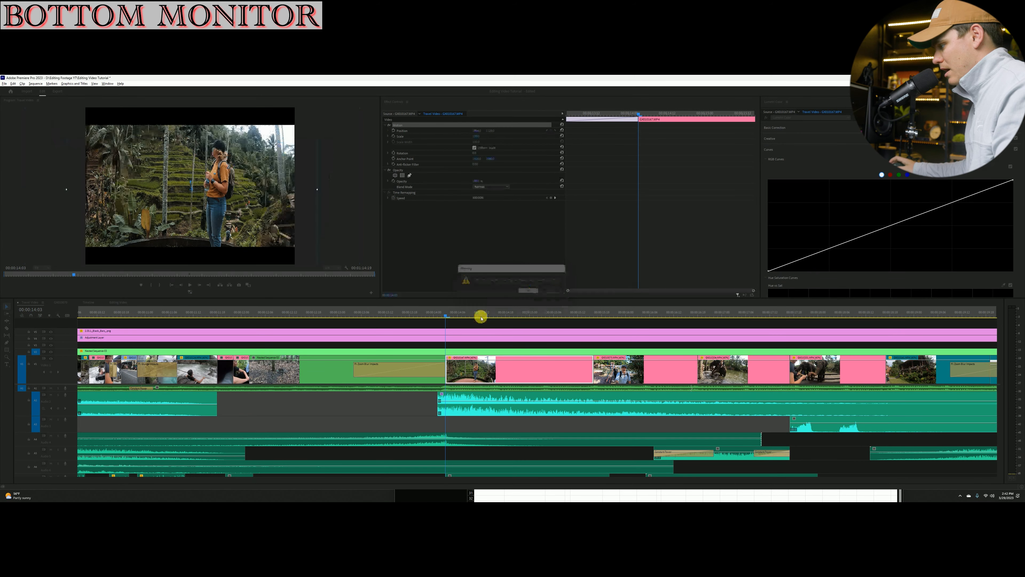
key("space")
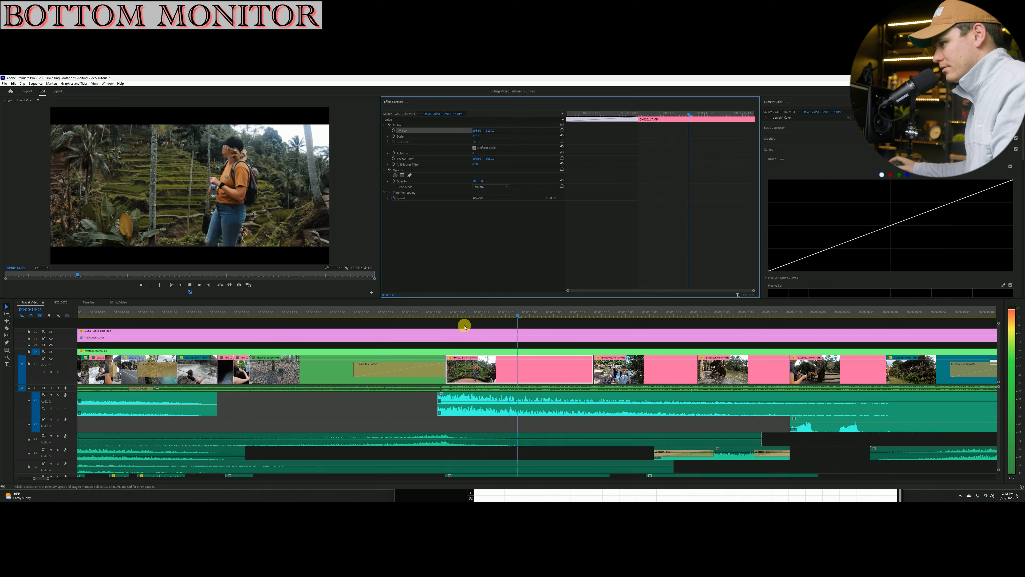
key("space")
Replay the rice terrace clip from its start to compare the zoom movement
left_click(448, 313)
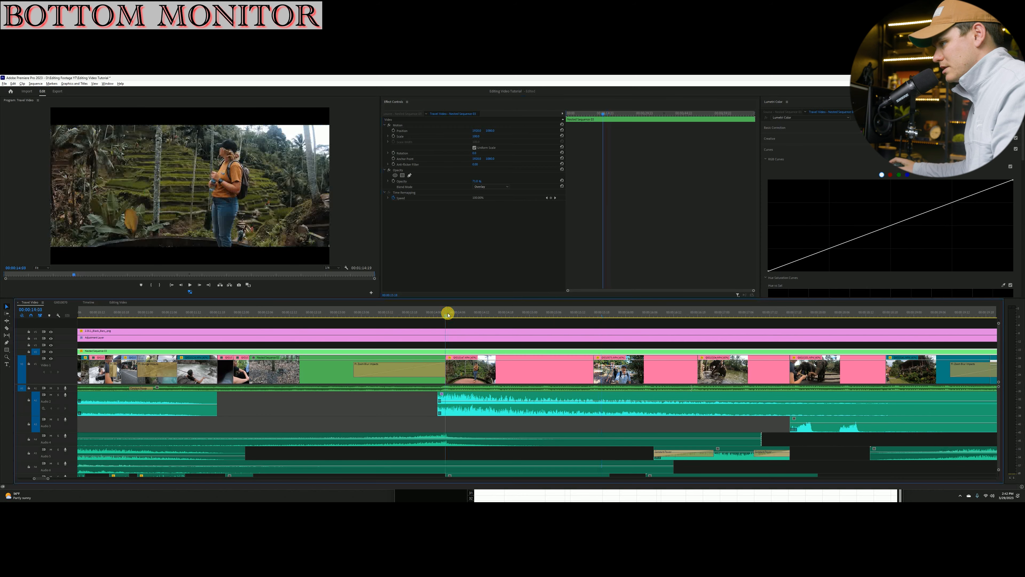
key("space")
key("space")
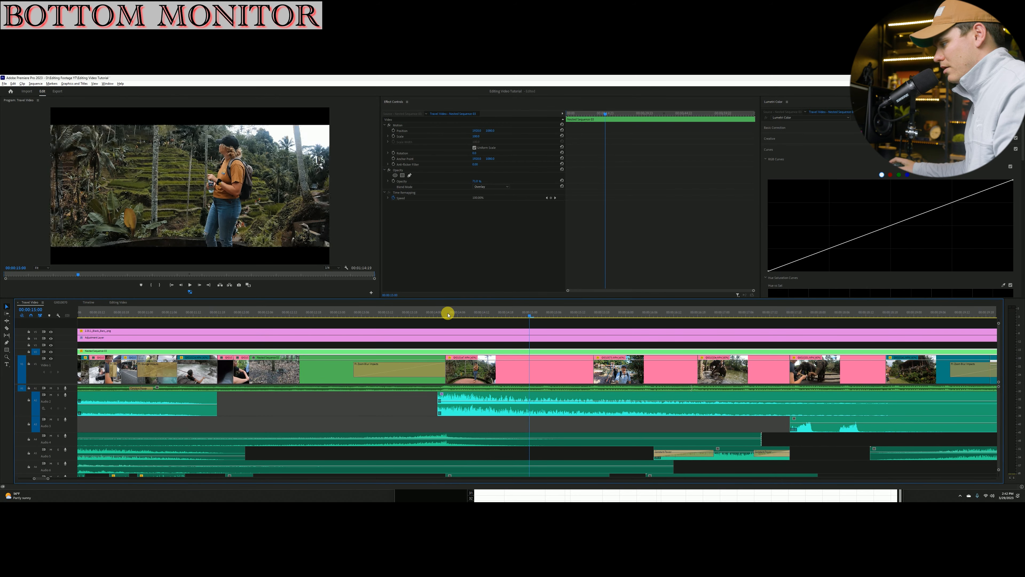
left_click(443, 314)
key("space")
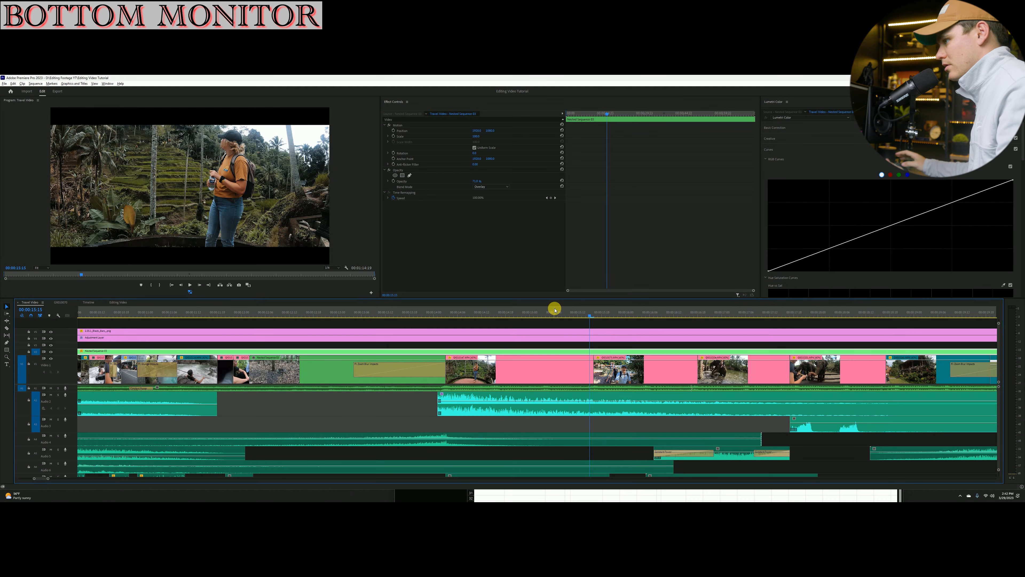
Delete the zoom blur transition at the cut into the courtyard clip and play the cut without it
key("minus")
mouse_move(597, 308)
left_mouse_down()
mouse_move(571, 309)
mouse_move(585, 312)
mouse_move(581, 321)
left_mouse_up()
key("Delete")
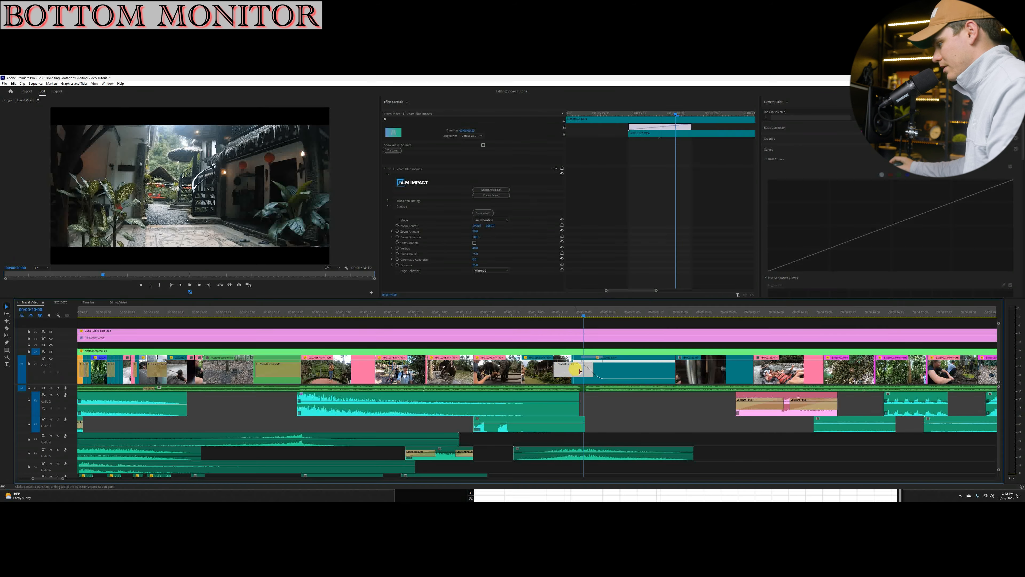
left_click(547, 316)
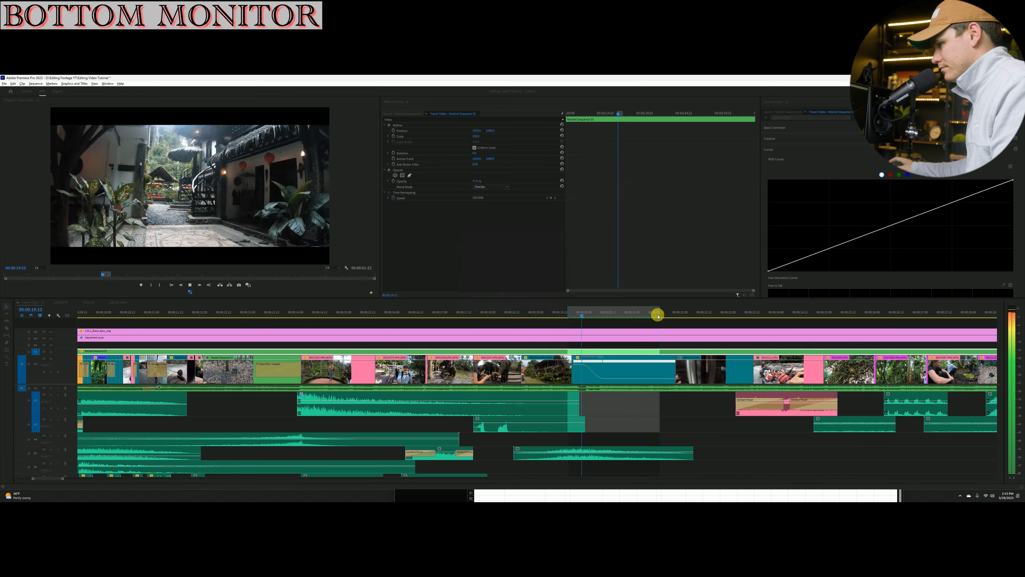
key("space")
Clear the sequence's In and Out points and play the cut into the courtyard clip from just before it
mouse_move(606, 314)
left_mouse_down()
mouse_move(574, 314)
mouse_move(605, 312)
left_mouse_up()
key("ctrl+shift+x")
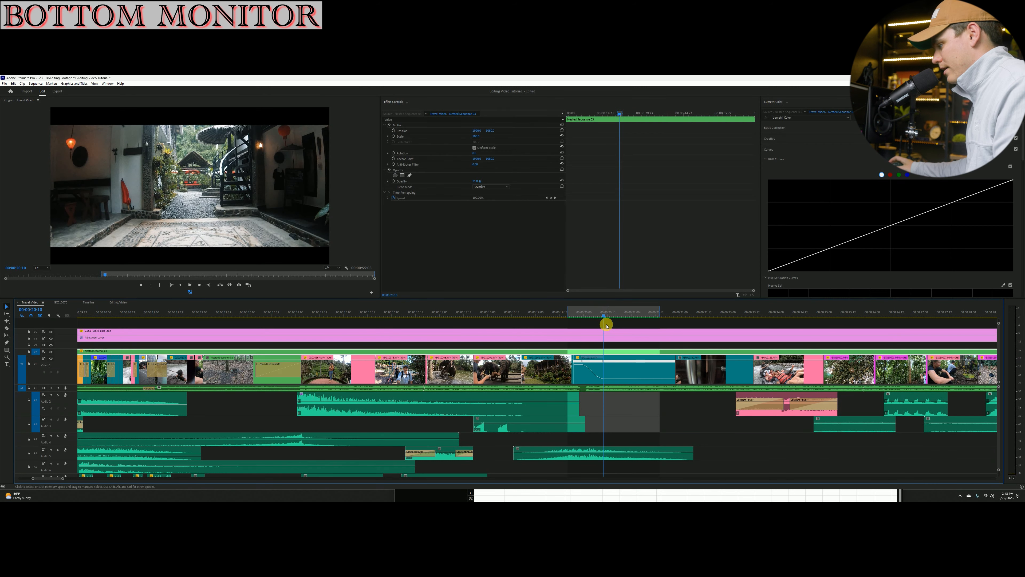
left_click(558, 314)
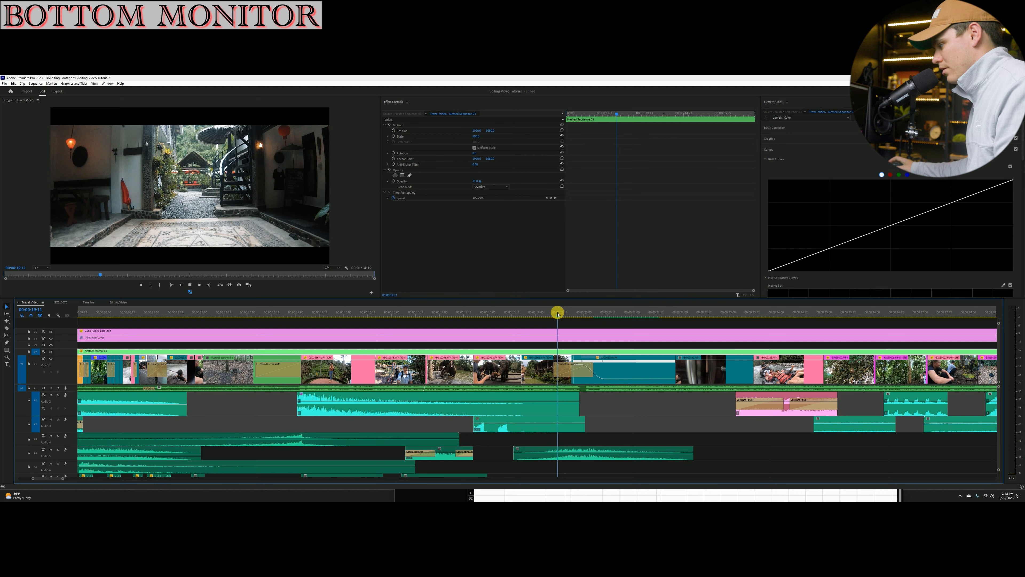
key("space")
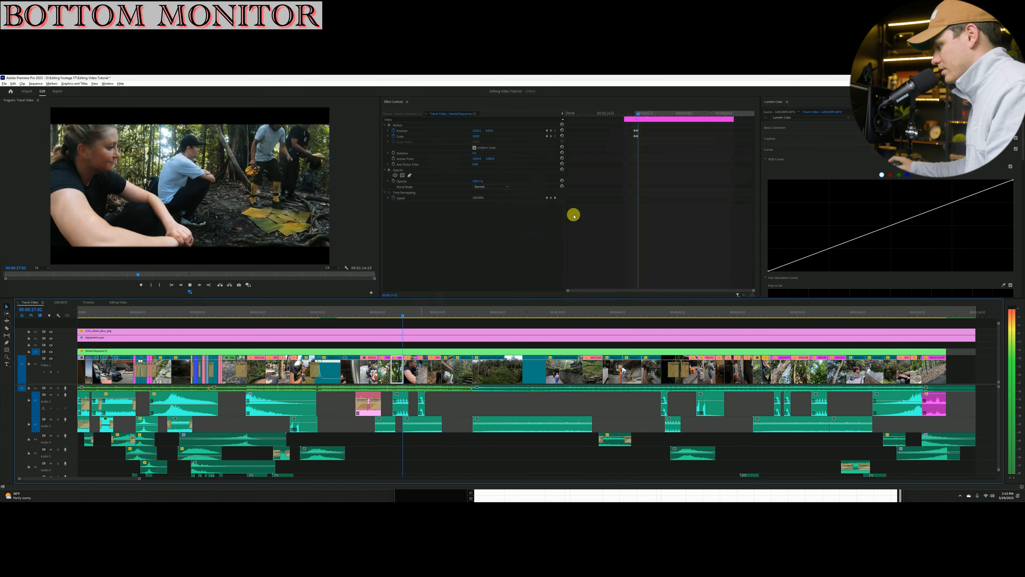
Select the jungle tree trunk clip, scrub through its Position and Scale keyframes, and save the project
key("space")
left_click(396, 317)
left_click(400, 373)
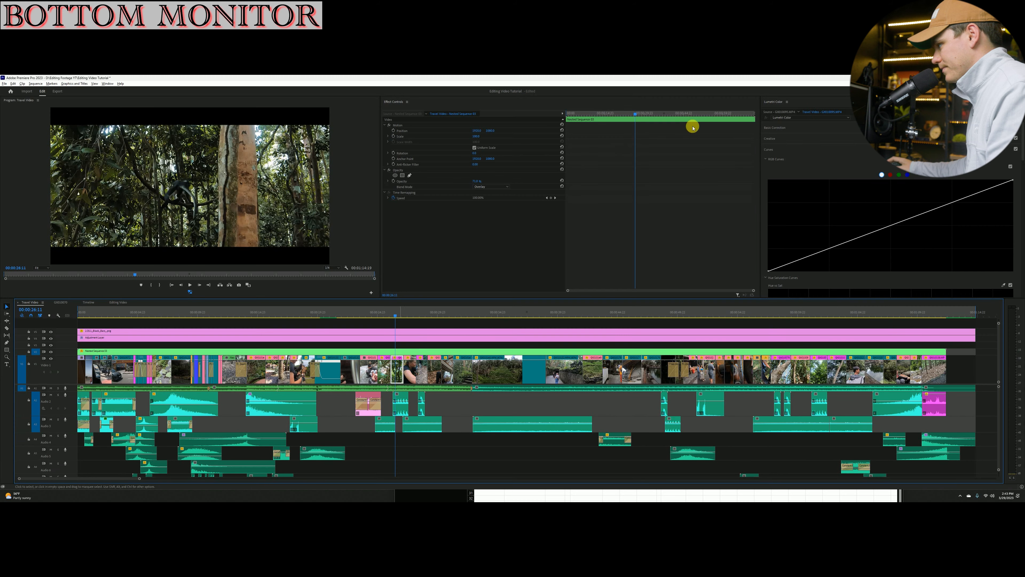
left_click_drag(565, 114, 641, 120)
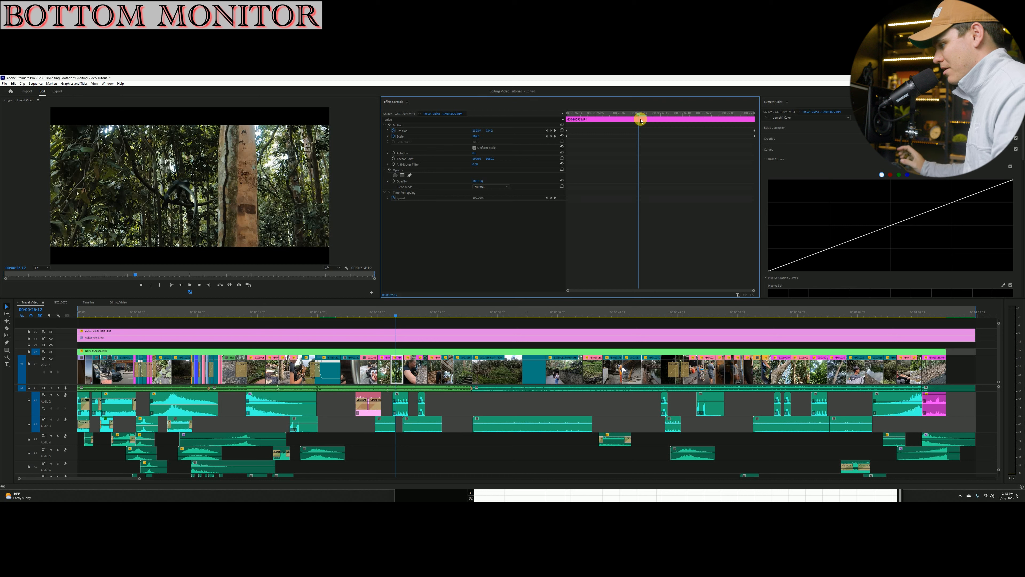
key("equal")
key("ctrl+s")
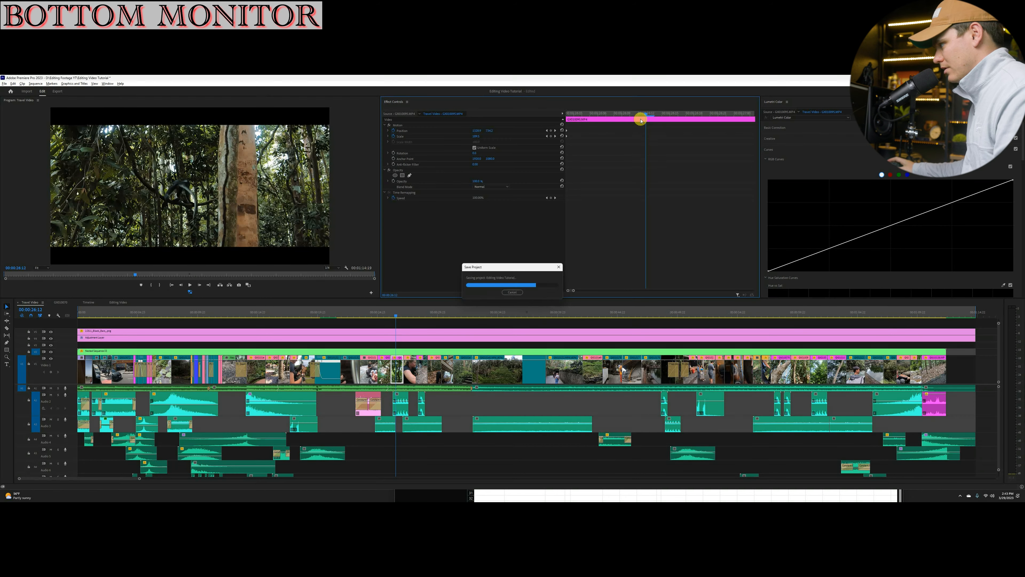
left_click_drag(645, 115, 626, 125)
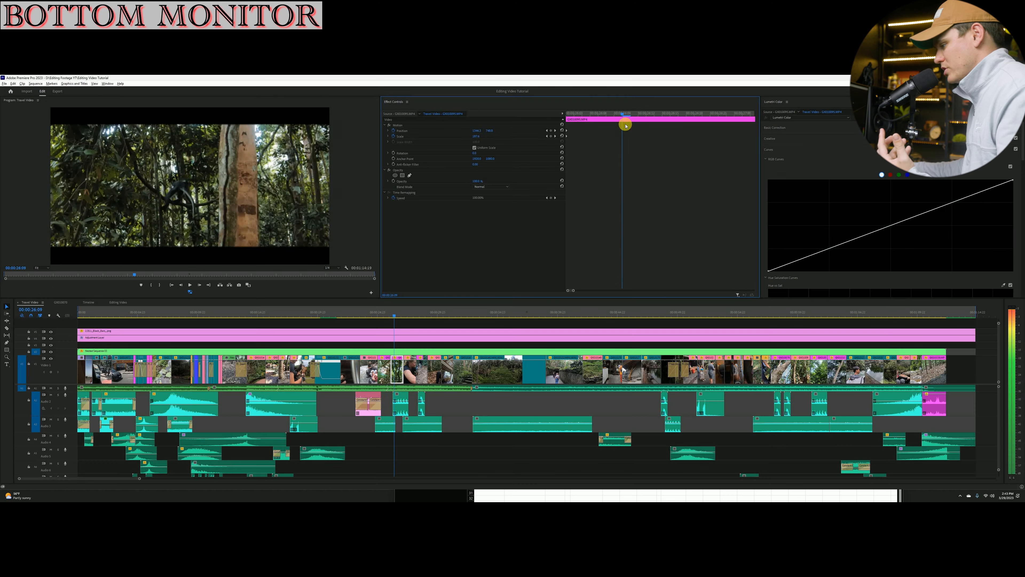
Select the temple clip of the woman with the backpack and play its keyframed motion from near its start
left_click_drag(404, 314, 410, 313)
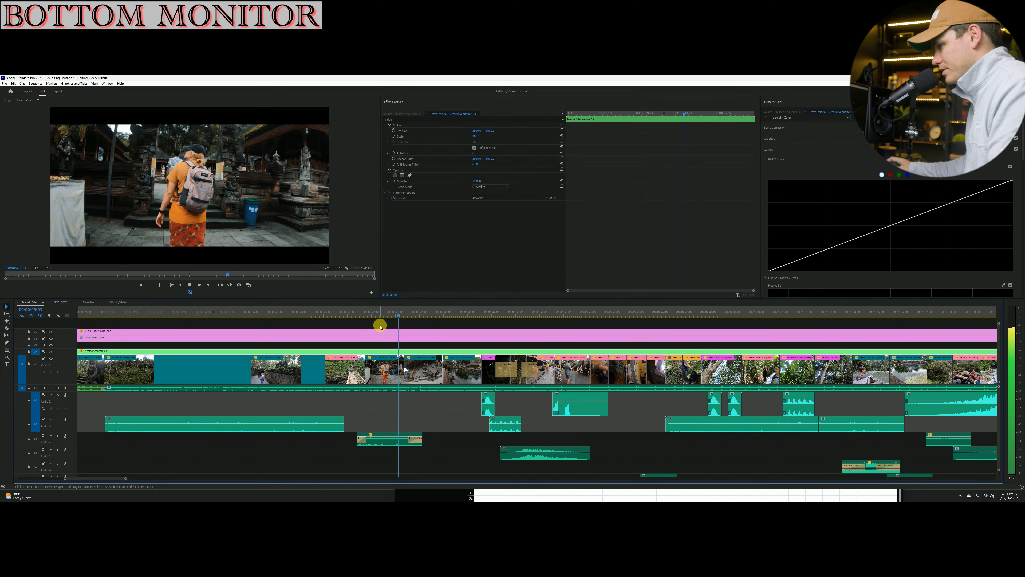
left_click_drag(377, 315, 371, 317)
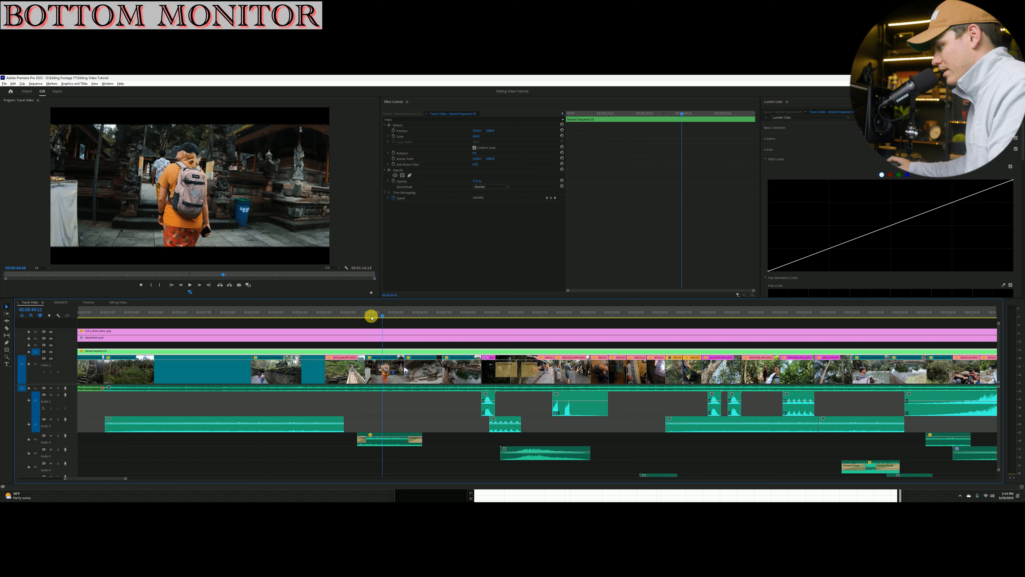
left_click(376, 368)
mouse_move(587, 114)
left_mouse_down()
mouse_move(565, 115)
mouse_move(710, 121)
mouse_move(593, 131)
left_mouse_up()
left_click(372, 314)
key("space")
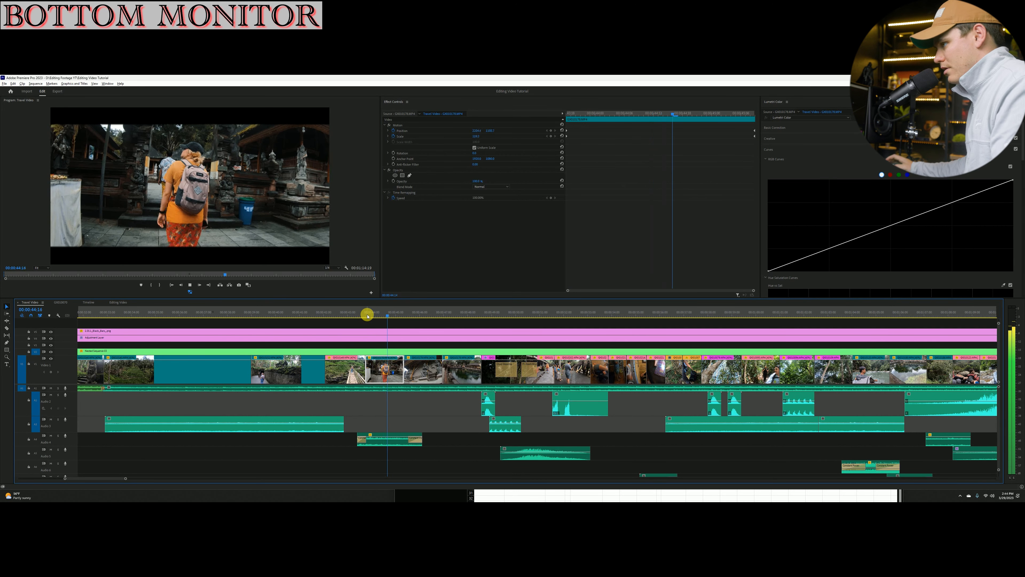
key("space")
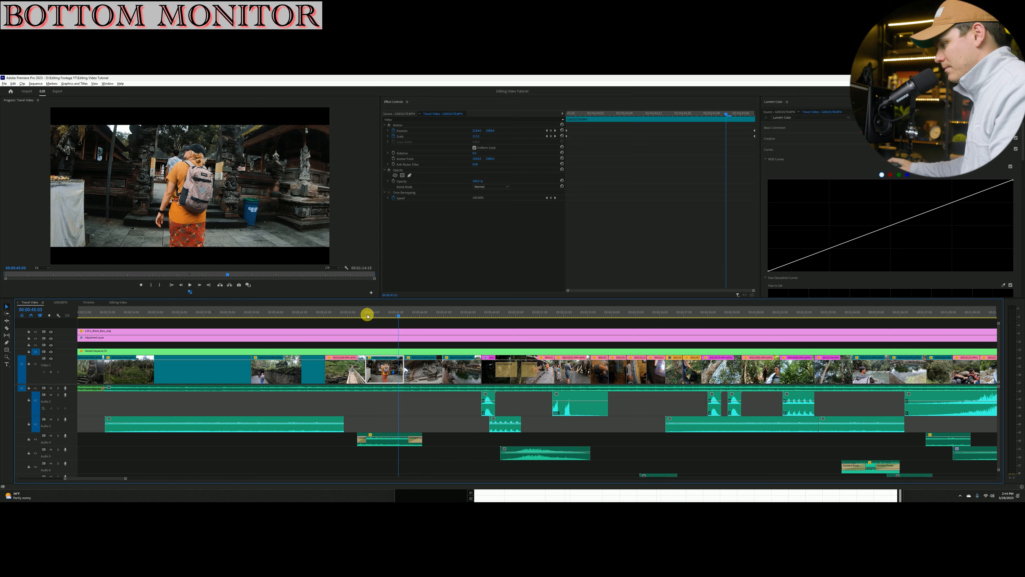
Review the keyframed motion of the rope bridge clip and the preceding monkey statue clip
left_click(350, 313)
left_click(334, 359)
left_click_drag(339, 316, 327, 317)
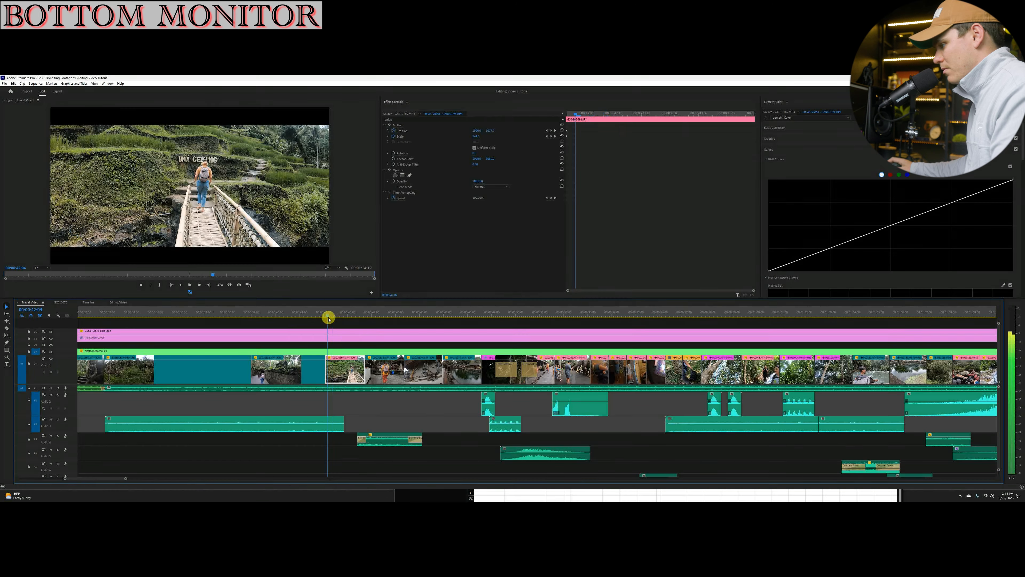
key("space")
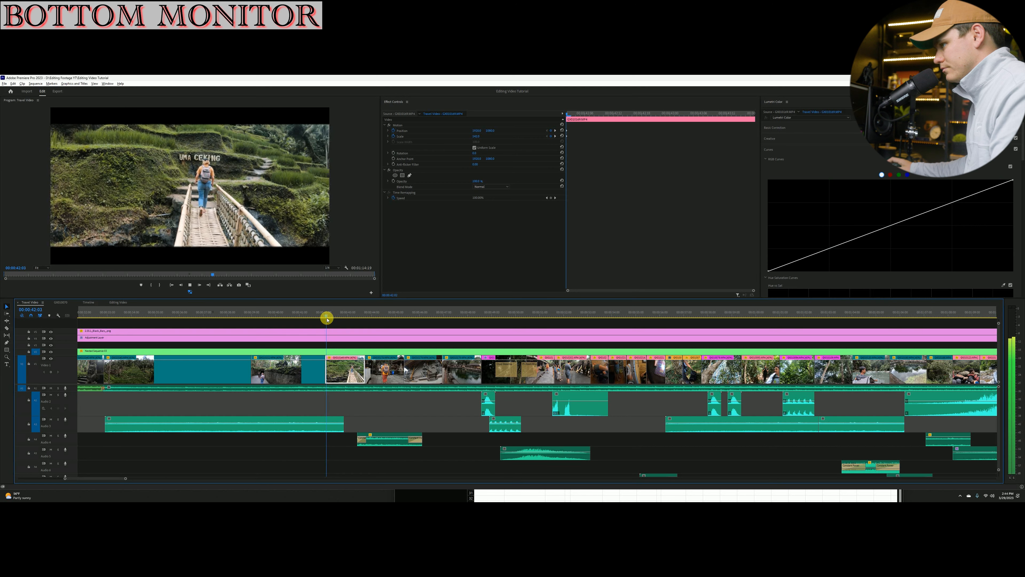
left_click(299, 314)
left_click(294, 363)
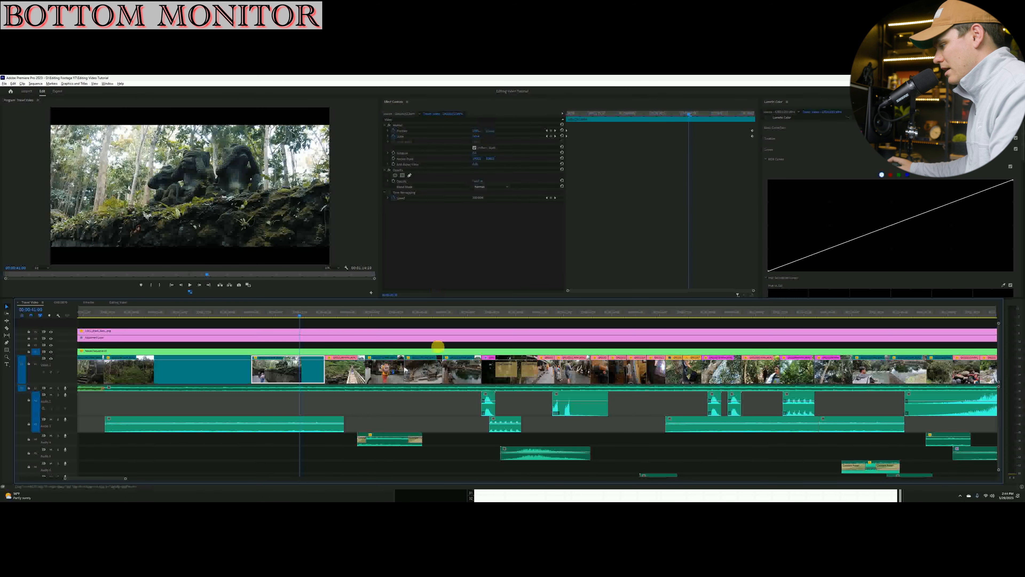
Scrub from the temple pond clip through the forest clips and examine their Cross Dissolve and zoom blur transitions
left_click(468, 314)
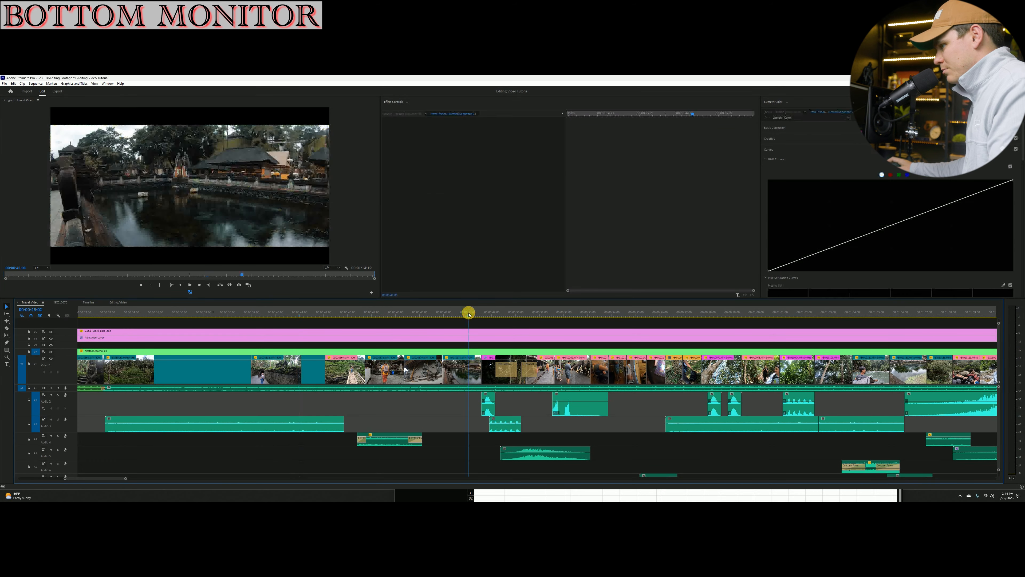
left_click(491, 313)
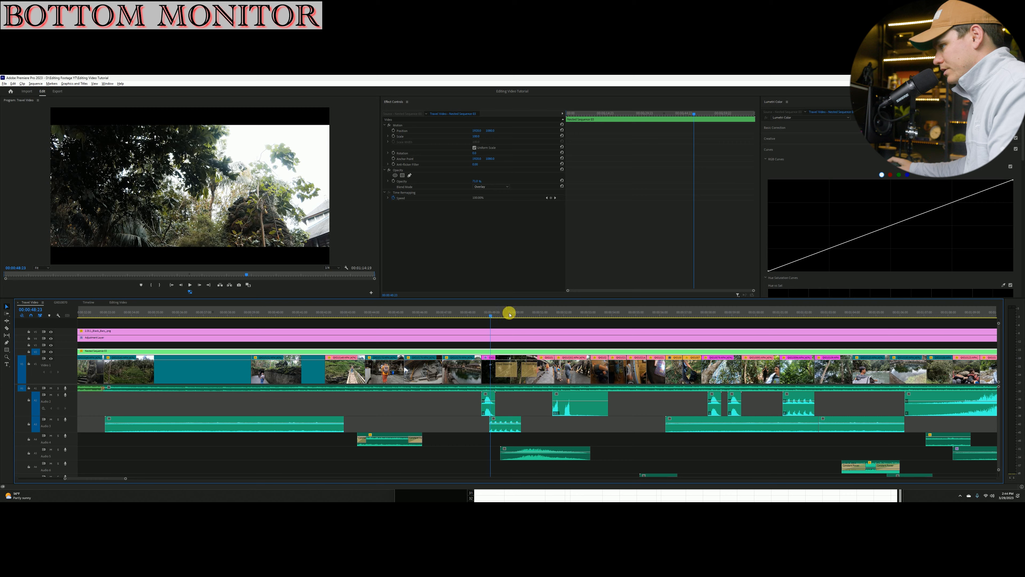
left_click(521, 313)
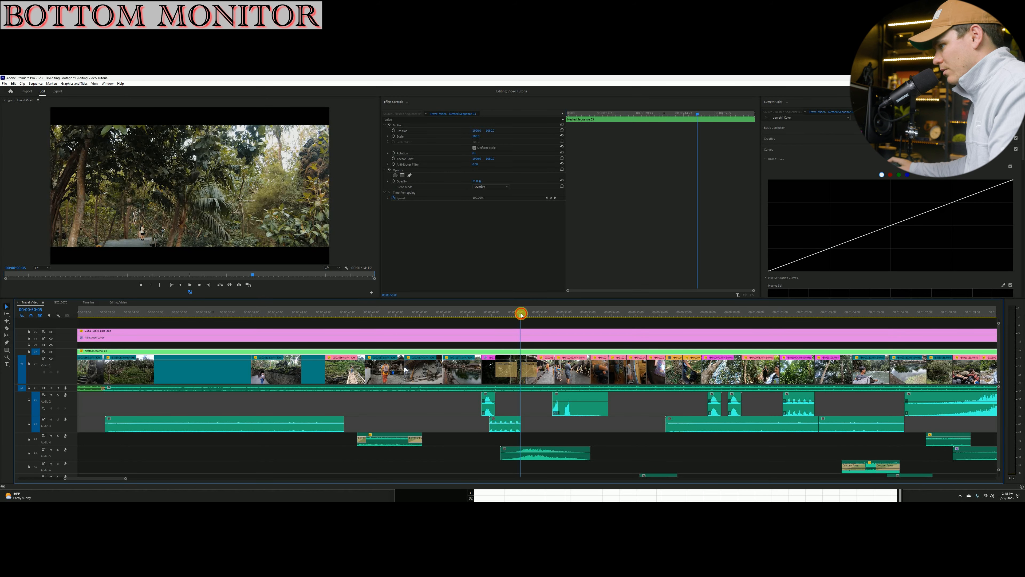
left_click(500, 313)
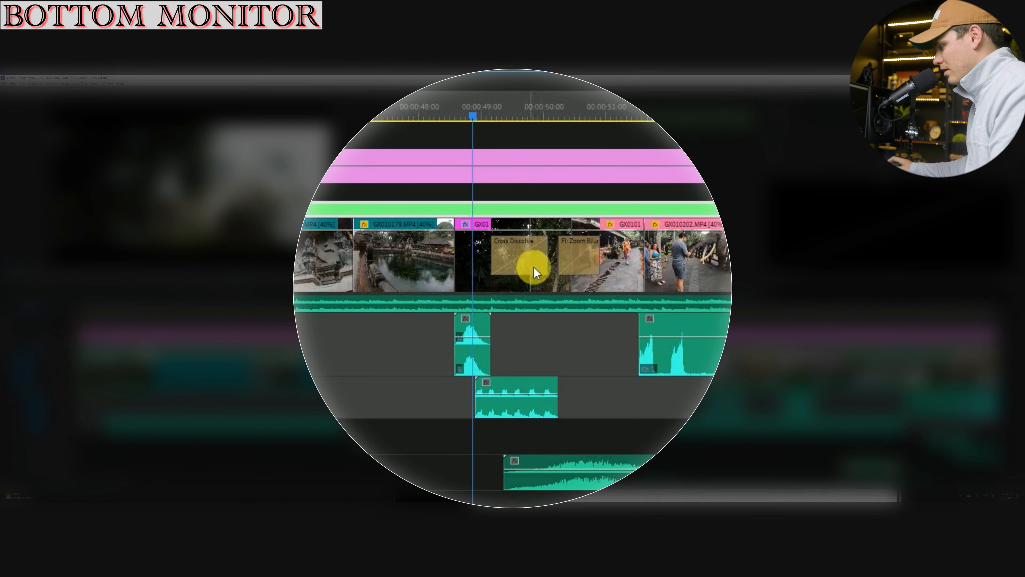
left_click(505, 282)
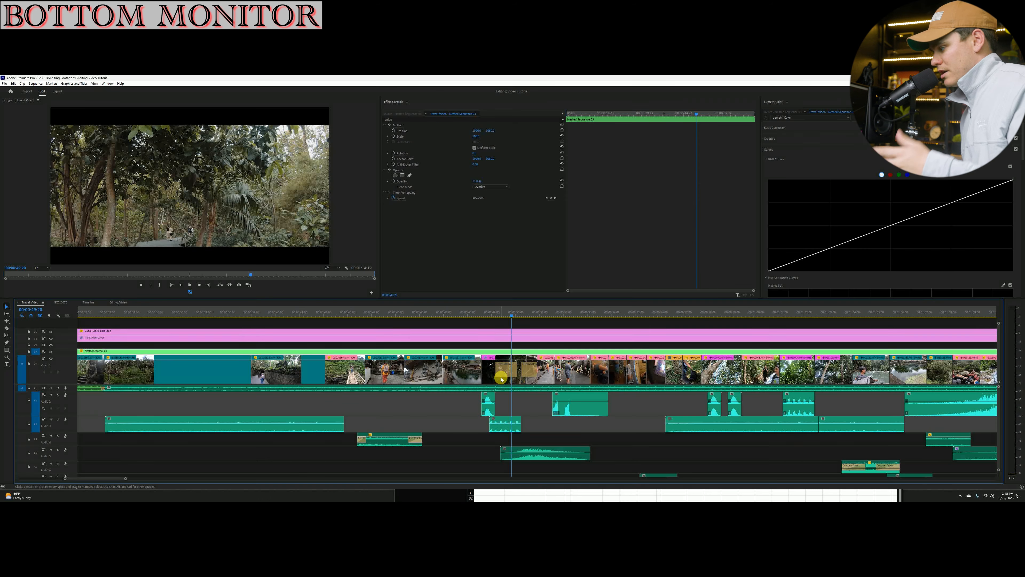
left_click(518, 381)
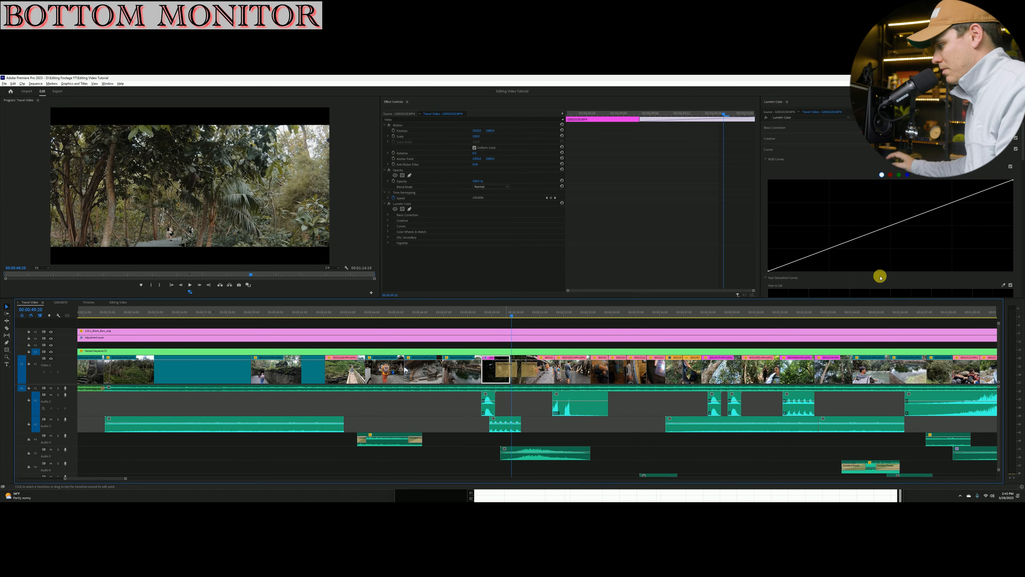
Extend the dark forest clip over the following forest clip to preview it without the Cross Dissolve, and undo the edit
left_click_drag(510, 369, 526, 369)
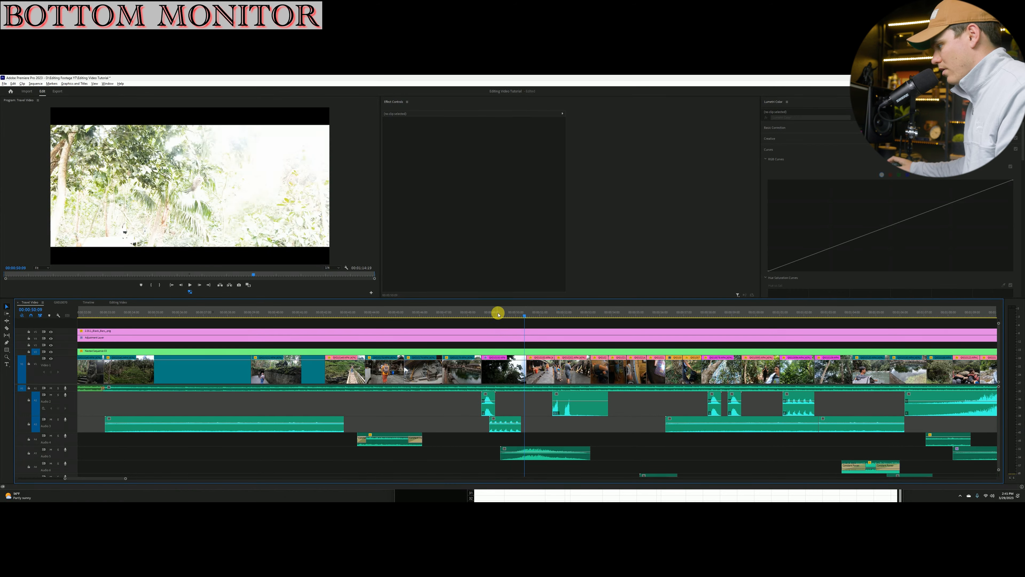
left_click(493, 314)
key("space")
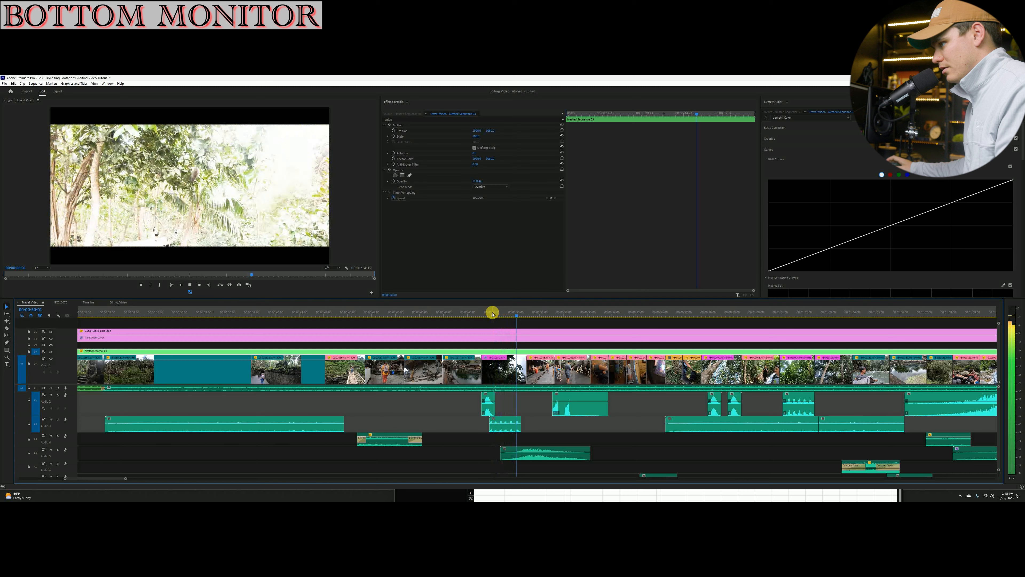
key("ctrl+z")
key("ctrl+z")
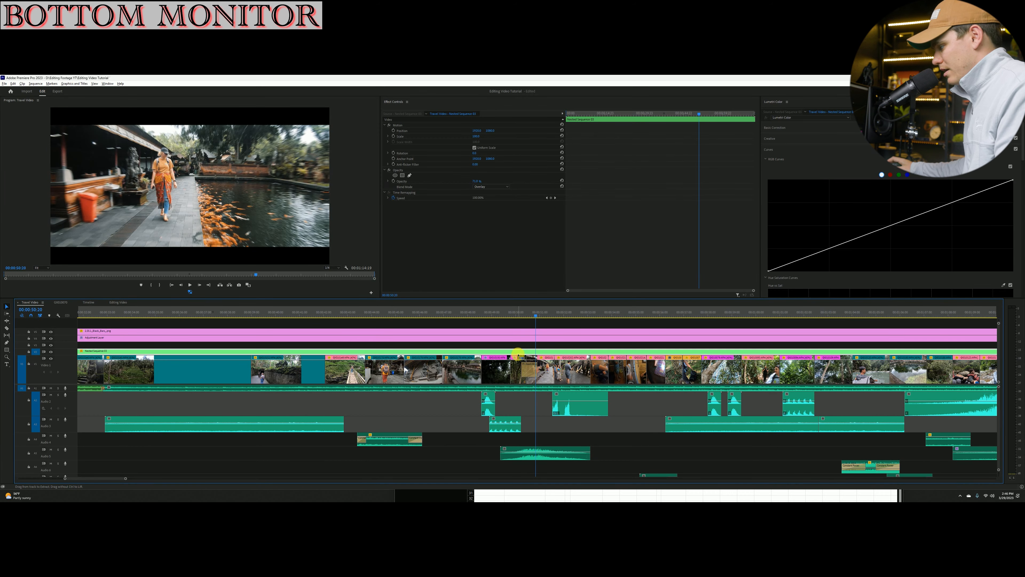
Replay the forest clips from the start of the dark one through the zoom blur into the koi pond clip
left_click(480, 313)
key("space")
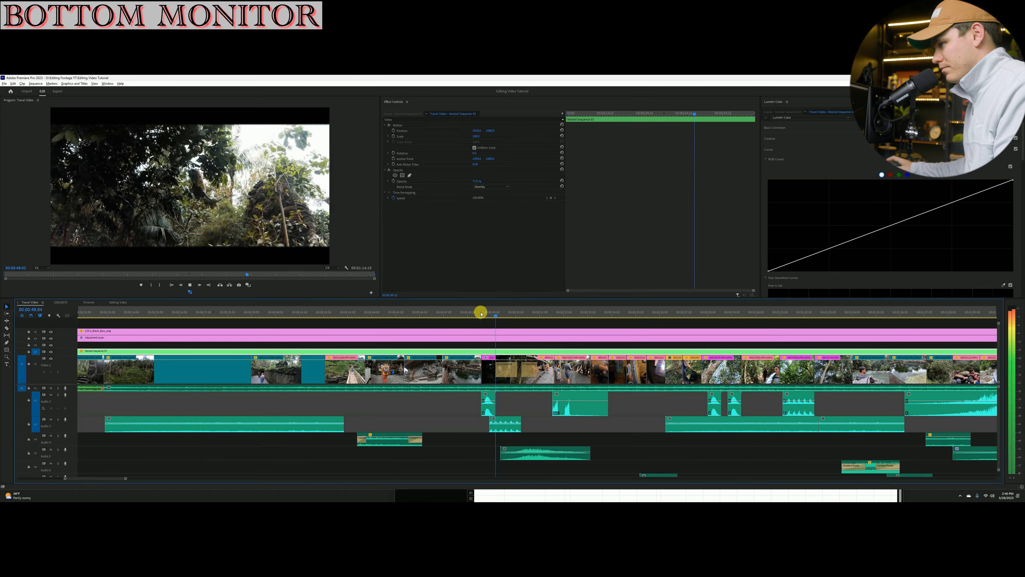
key("space")
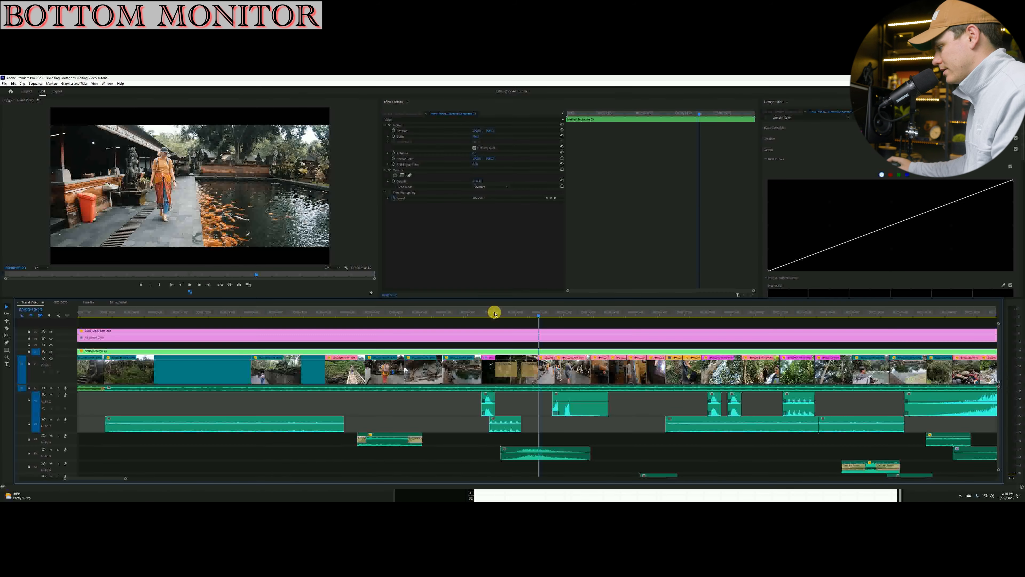
Inspect the Position and Scale keyframes on the elephant, treetop and riverside life vest clips
left_click(572, 314)
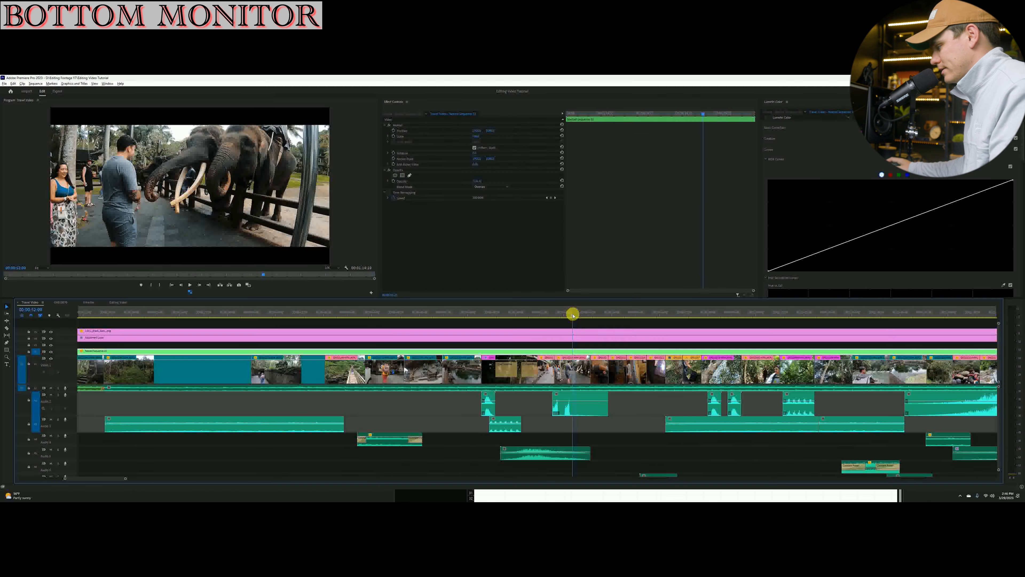
left_click(569, 369)
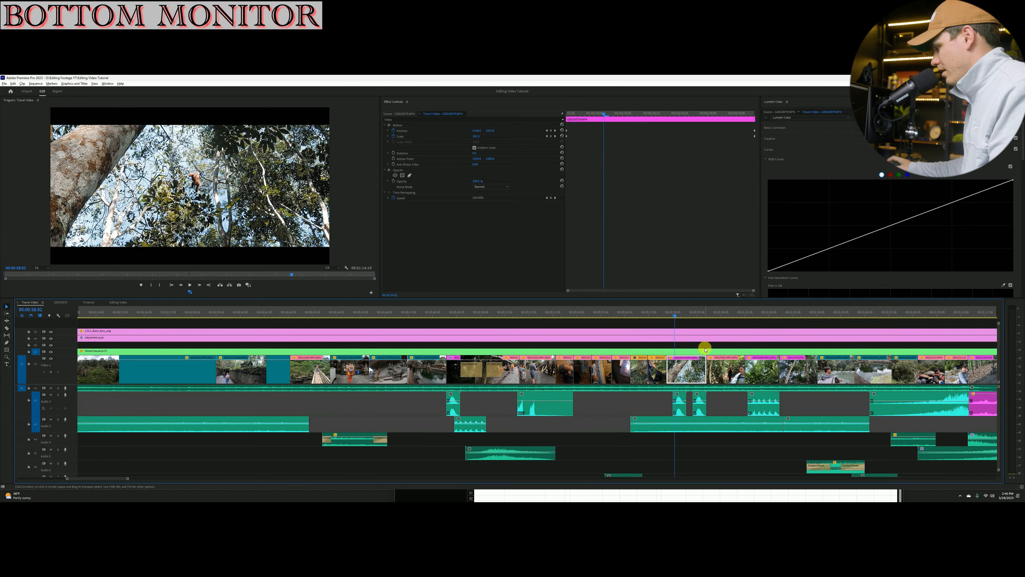
key("minus")
key("minus")
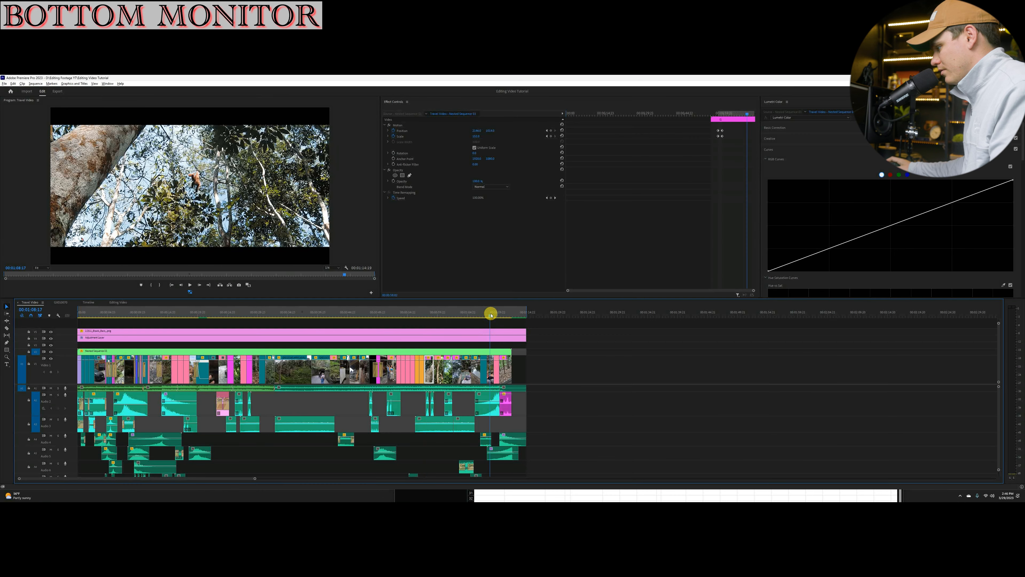
left_click(489, 313)
key("equal")
left_click(541, 369)
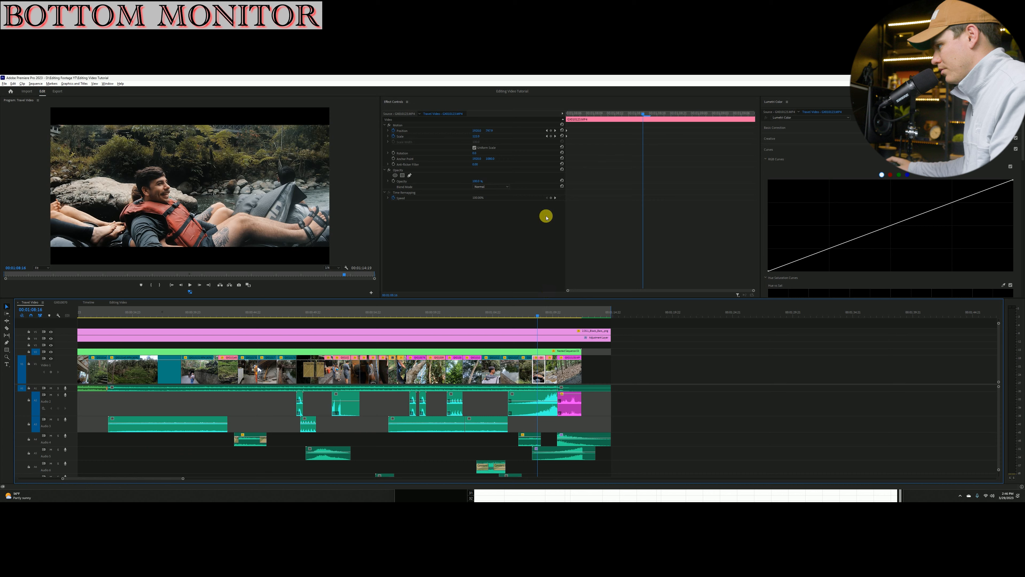
Play the cut from the life vest clip into the riverside cup clip and check its end against the monkey path clip
key("space")
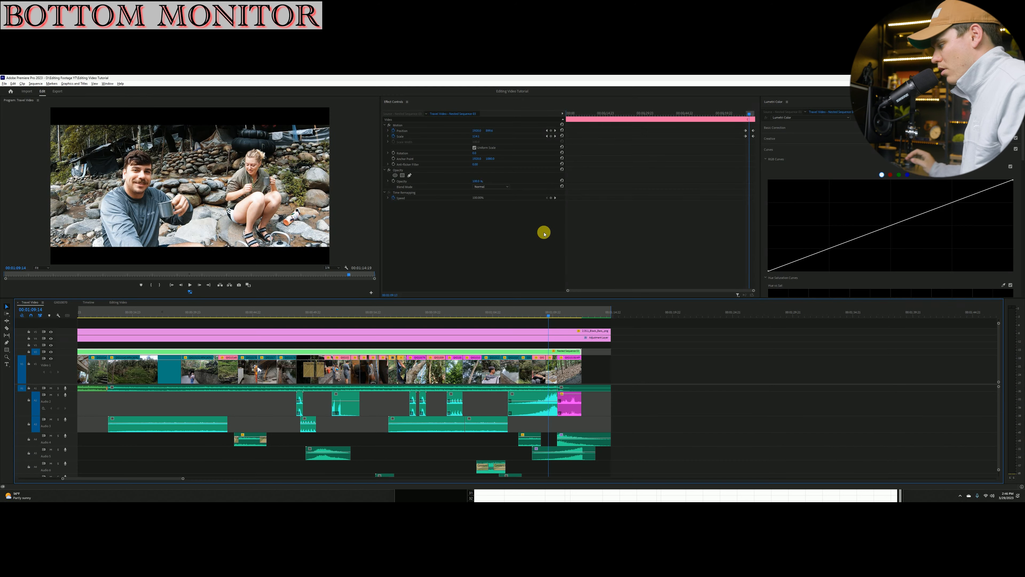
left_click(534, 314)
key("space")
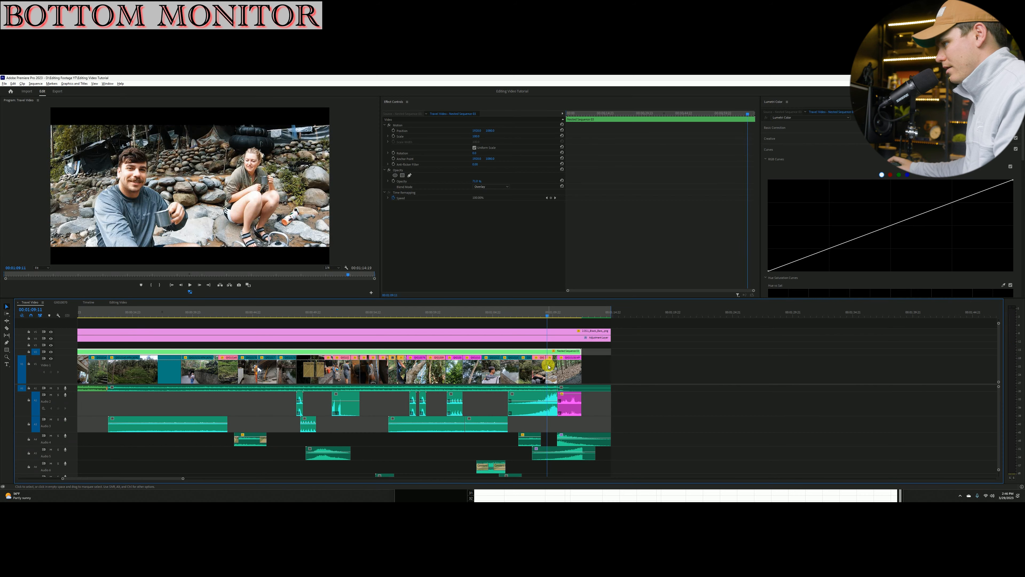
key("space")
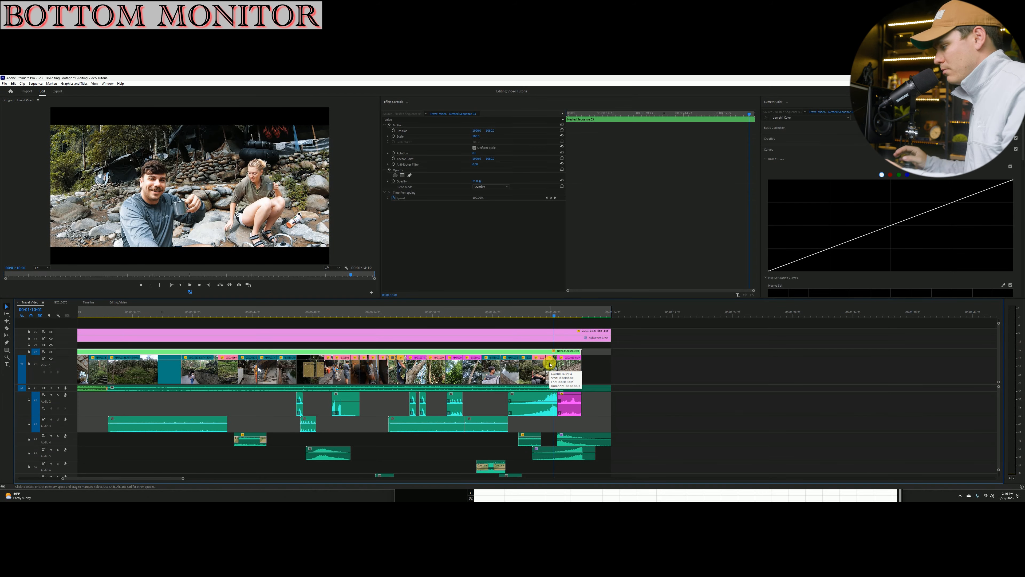
key("Down")
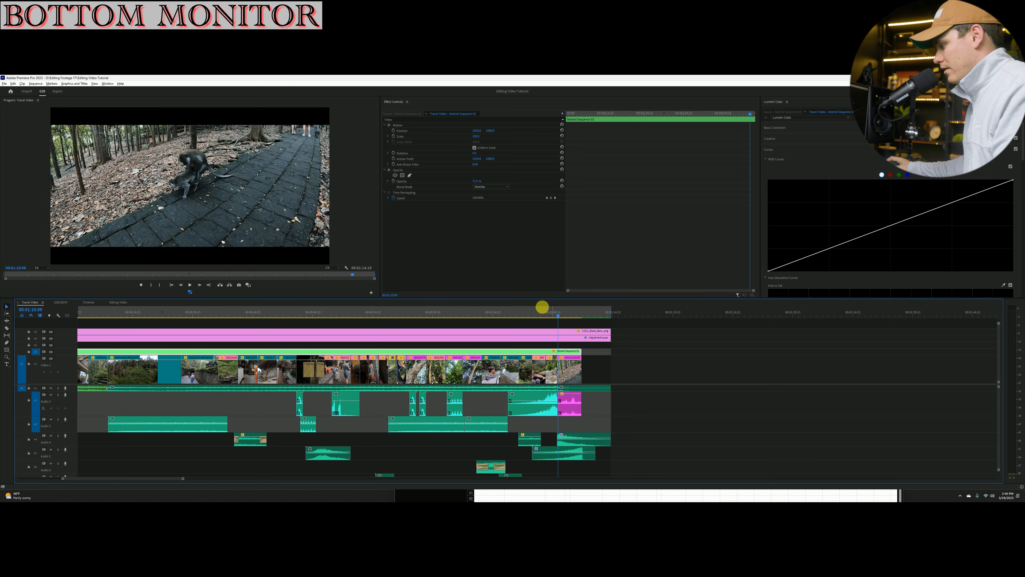
left_click(549, 316)
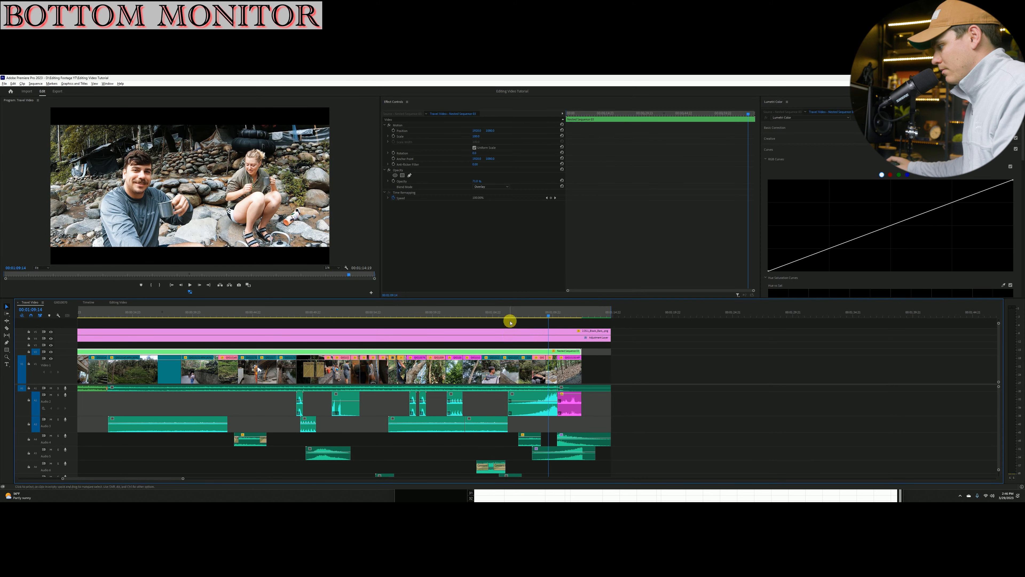
Look over the whole sequence and scrub back to the temple pavilion clip
left_click(527, 314)
key("minus")
key("minus")
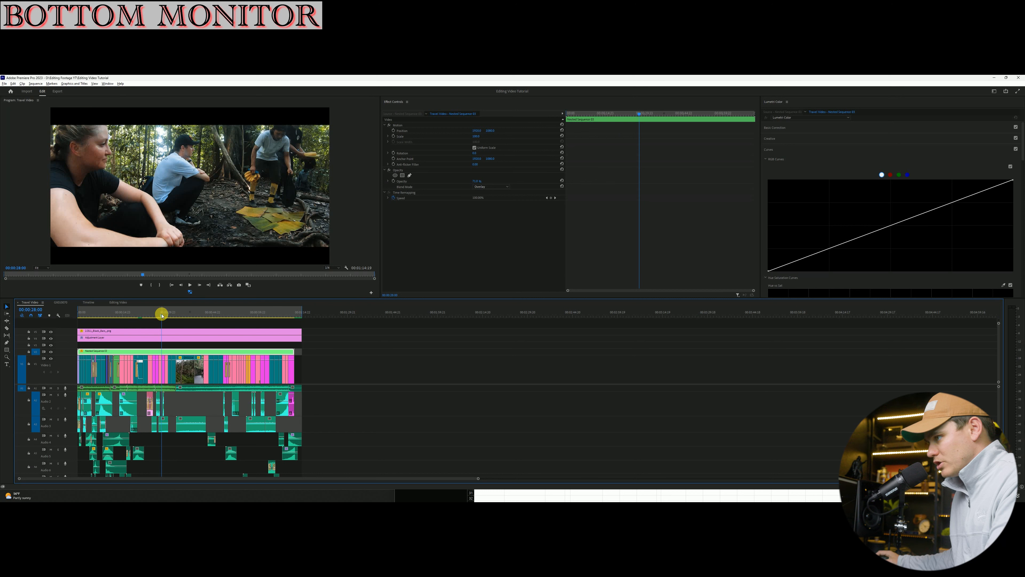
key("=")
left_click(229, 313)
left_click_drag(228, 314, 192, 314)
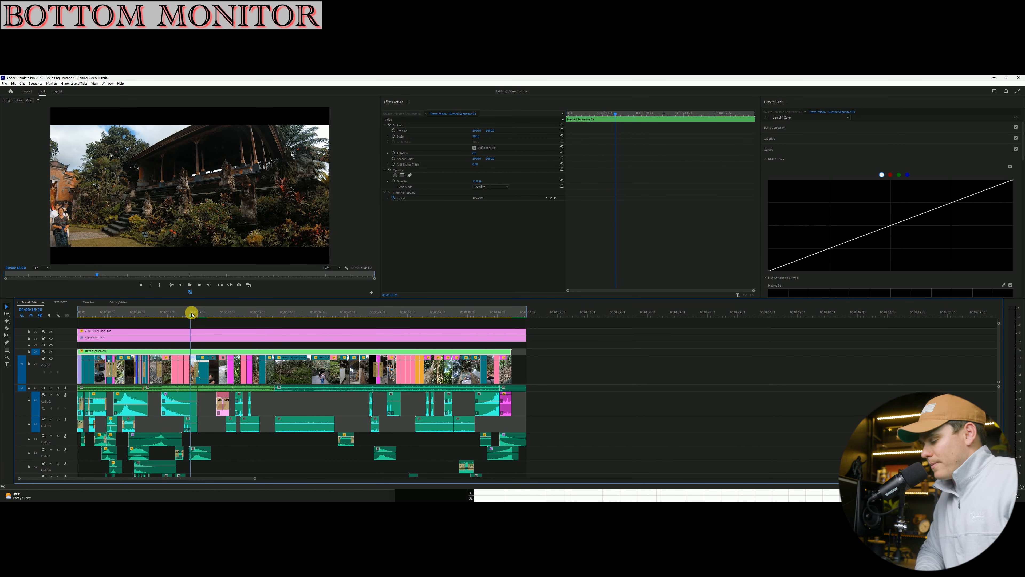